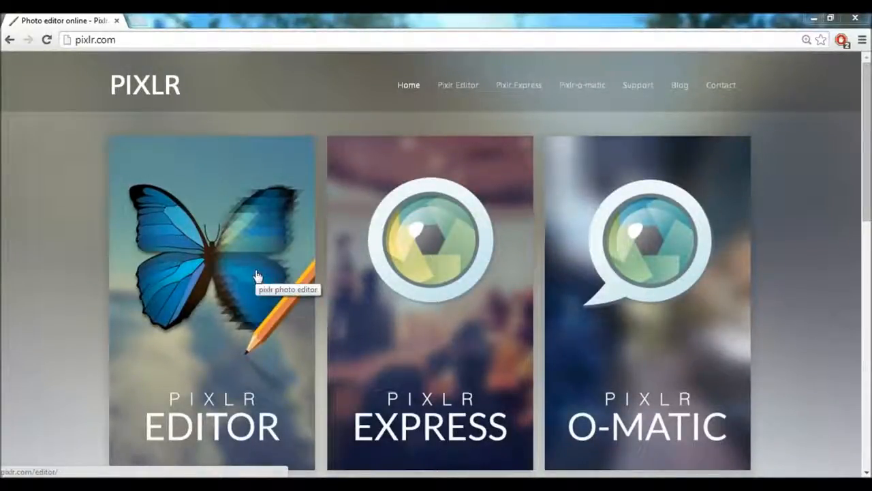
- Open the photo Going Away Party 092 from the computer in Pixlr Editor and maximize its image window
left_click(202, 240)
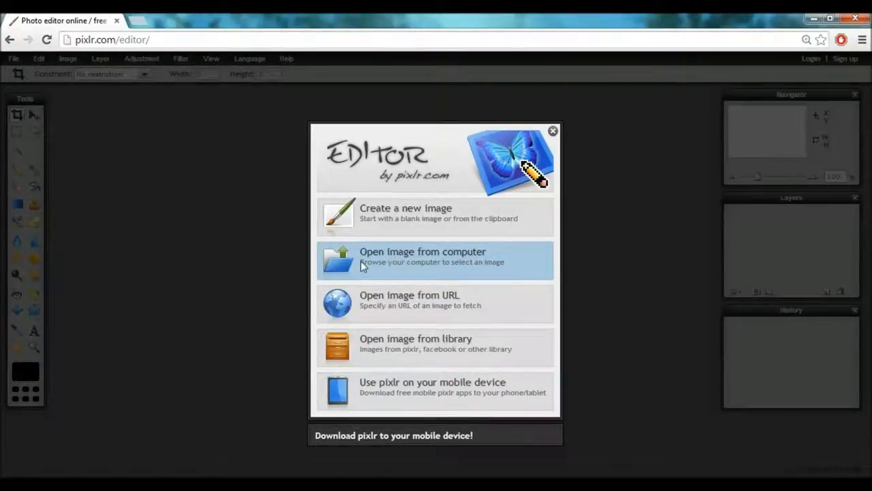
left_click(422, 266)
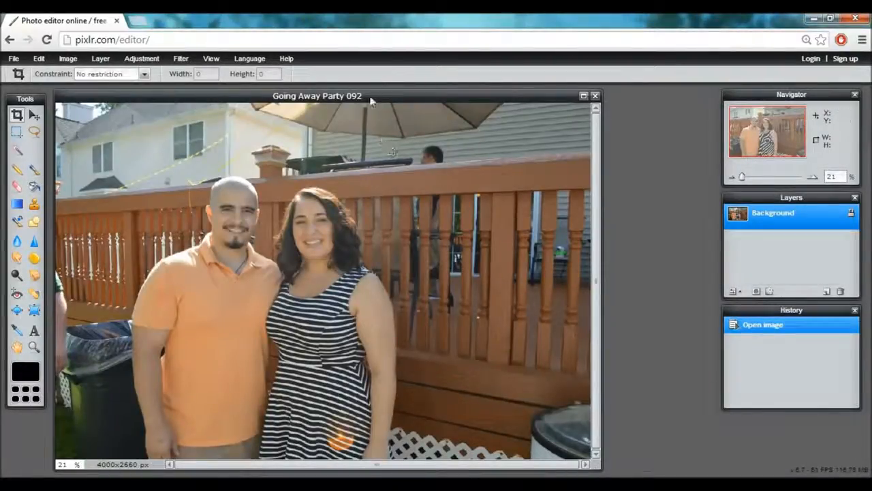
left_click_drag(376, 97, 426, 97)
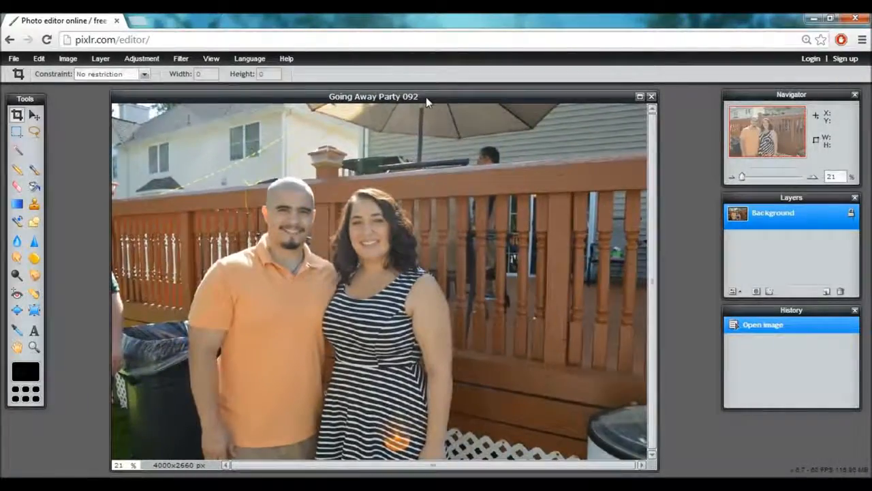
left_click(639, 98)
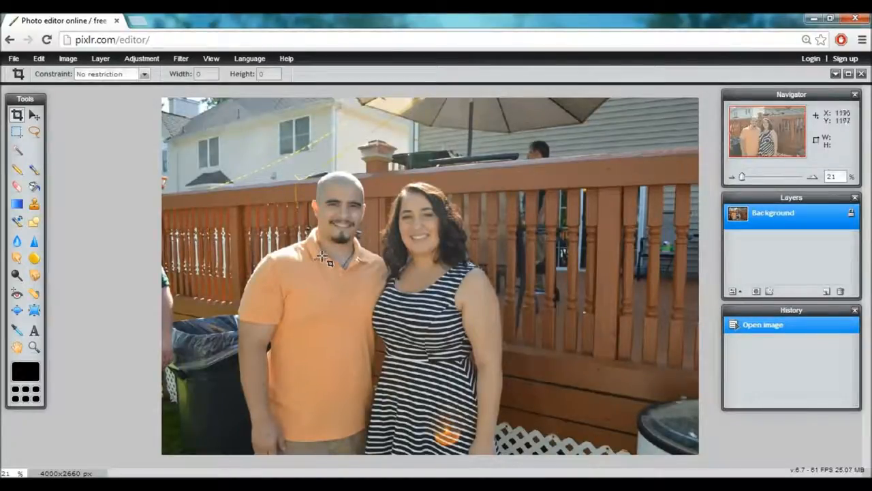
left_click(813, 178)
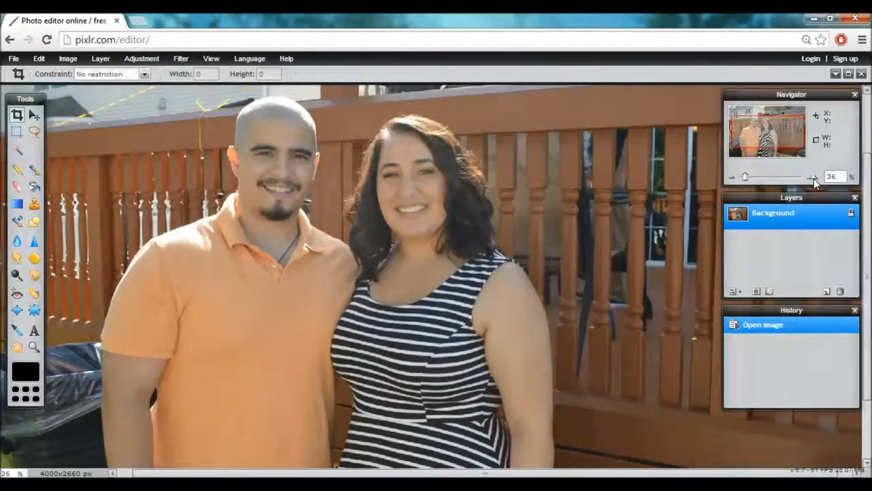
left_click(813, 178)
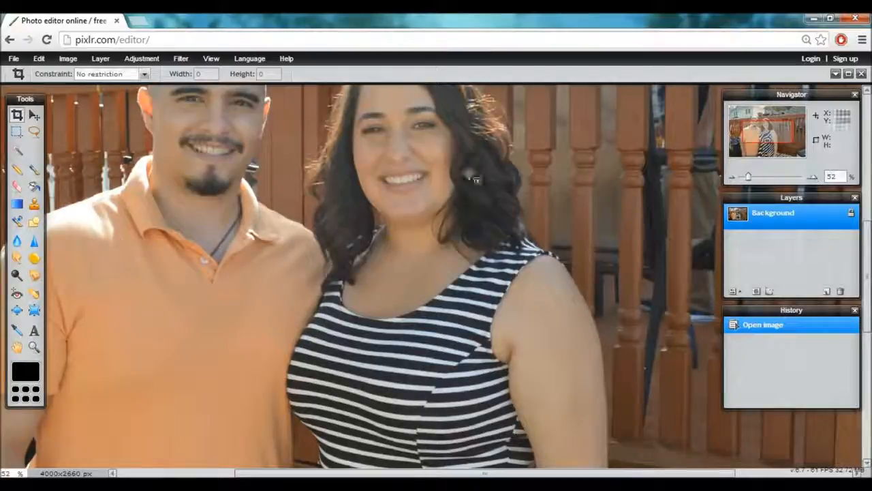
key("space")
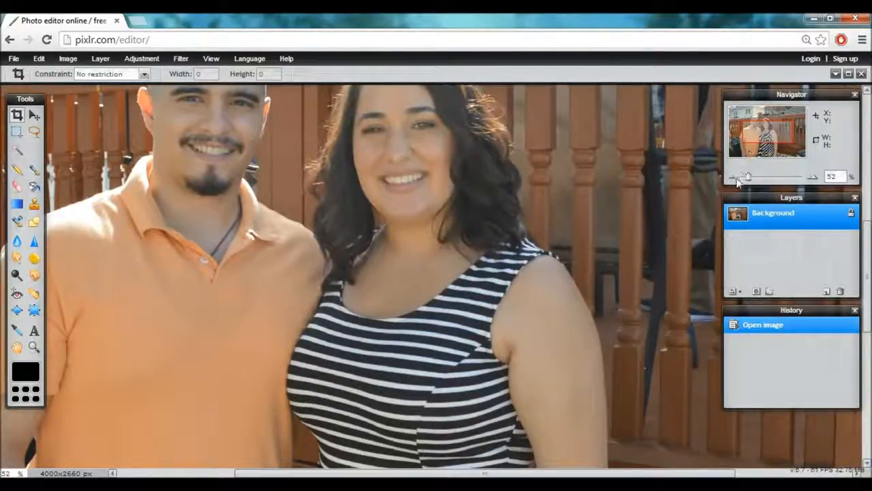
left_click(732, 177)
left_click(730, 177)
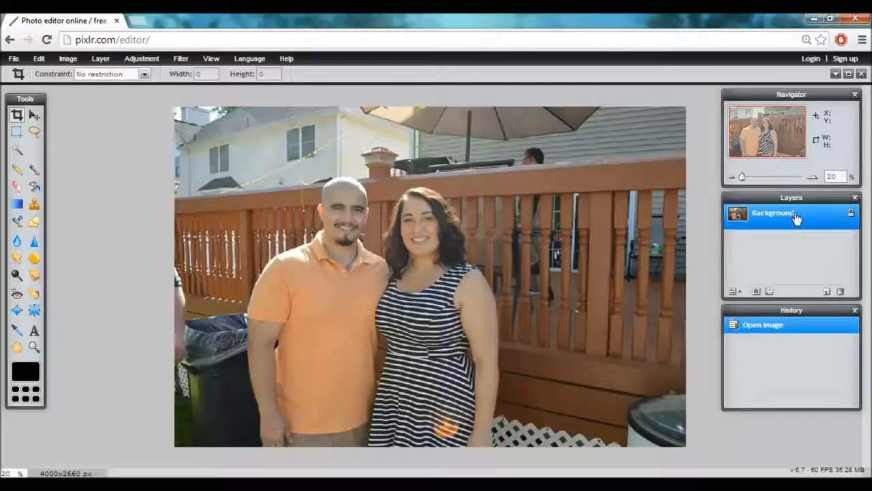
- Duplicate the Background layer and make the copy the active layer
left_click_drag(808, 222, 826, 292)
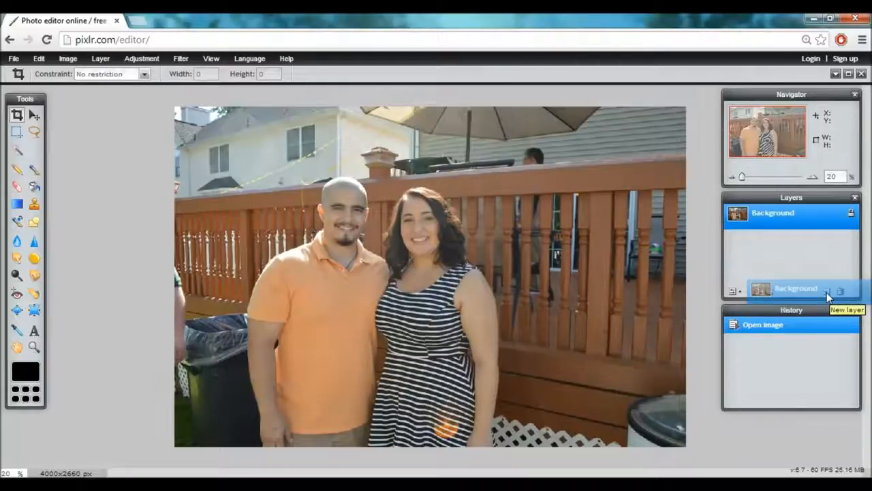
left_click_drag(827, 293, 827, 293)
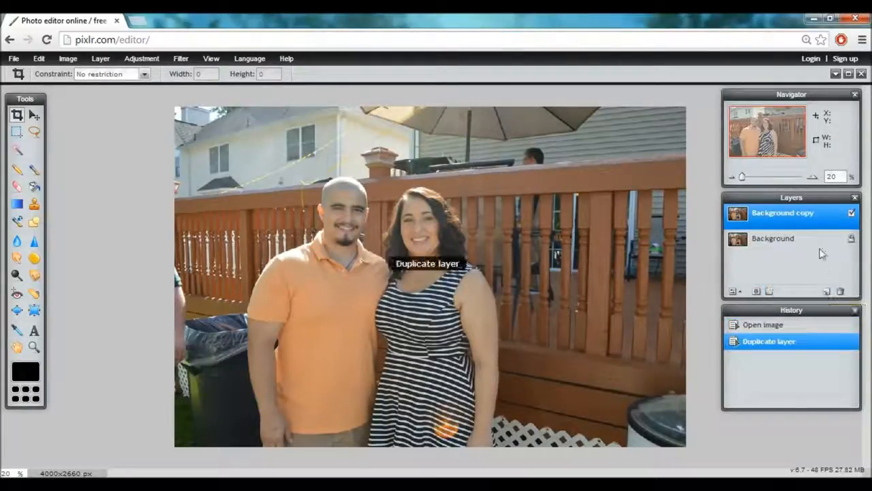
left_click(100, 58)
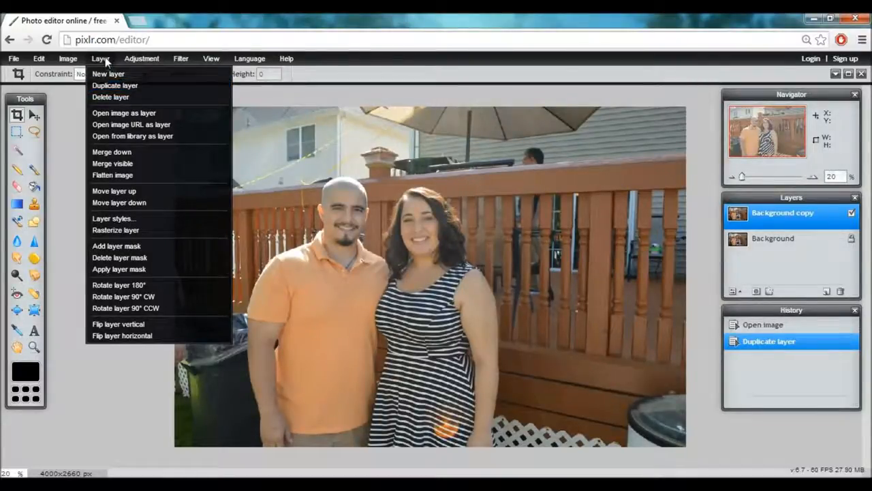
left_click(102, 58)
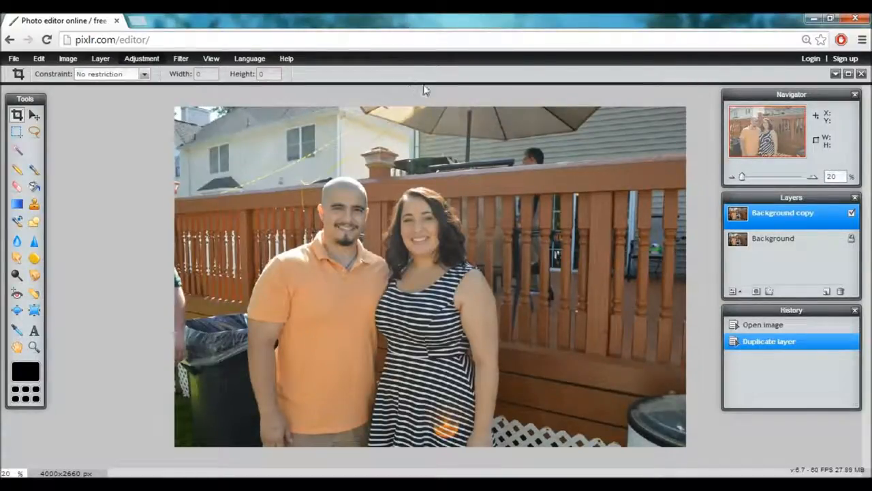
left_click(759, 240)
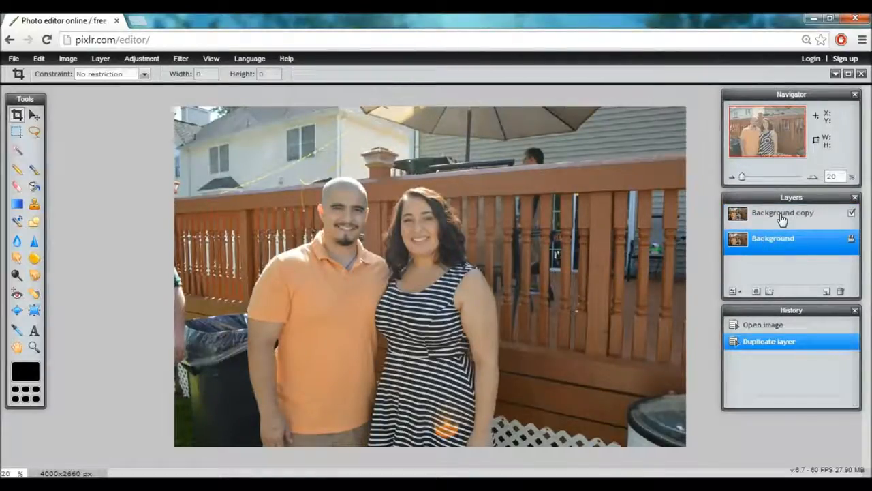
left_click(782, 217)
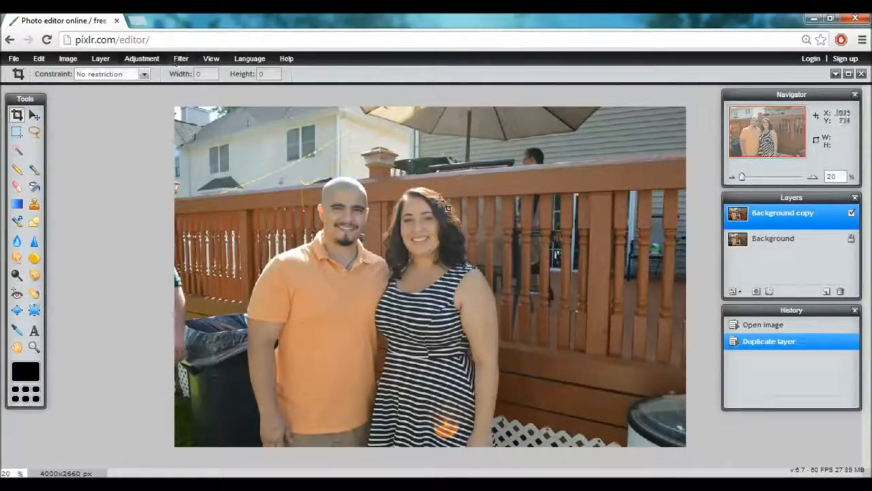
left_click(141, 60)
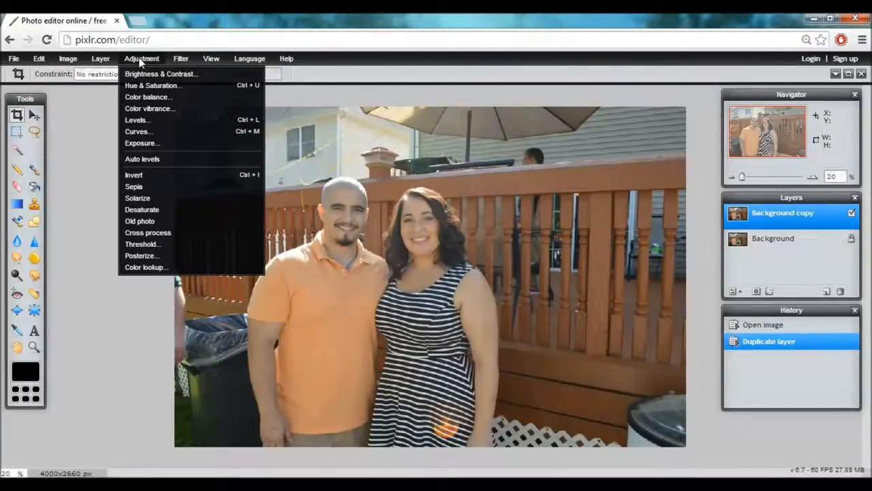
left_click(182, 59)
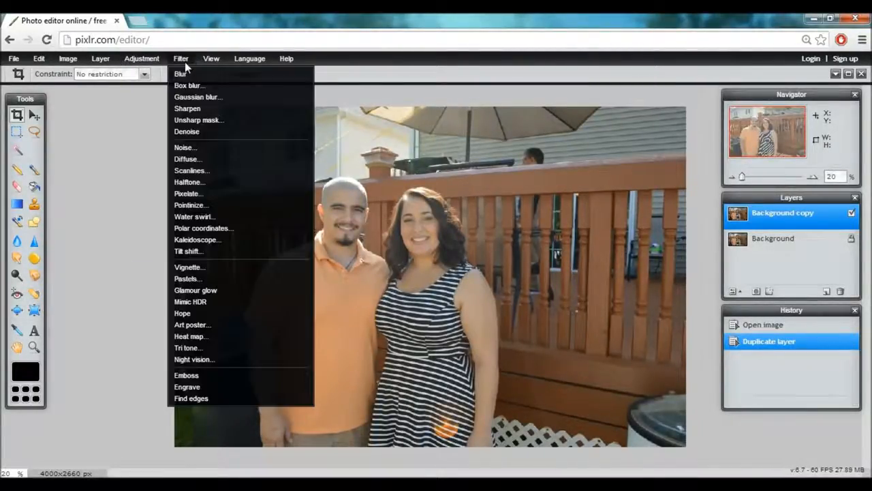
left_click(185, 62)
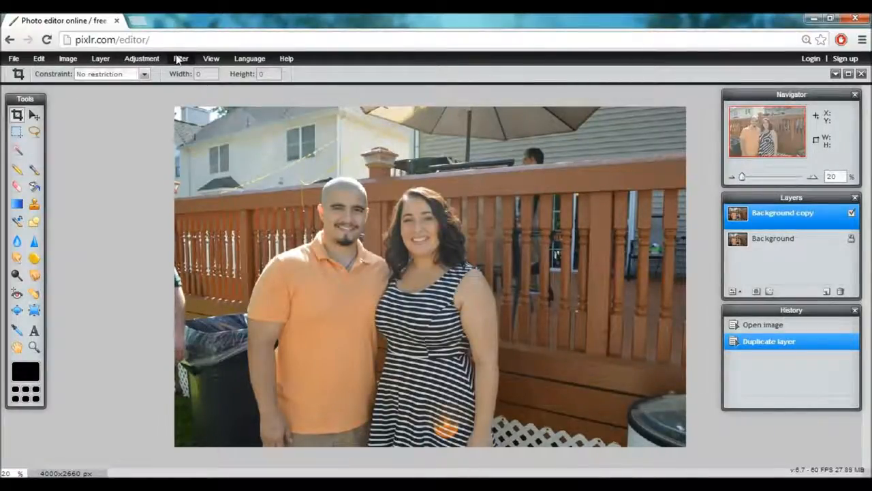
left_click(179, 60)
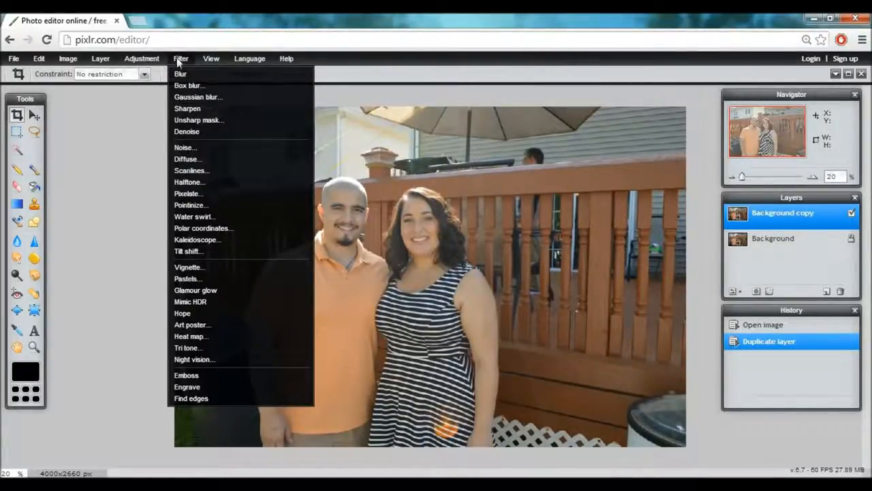
left_click(187, 267)
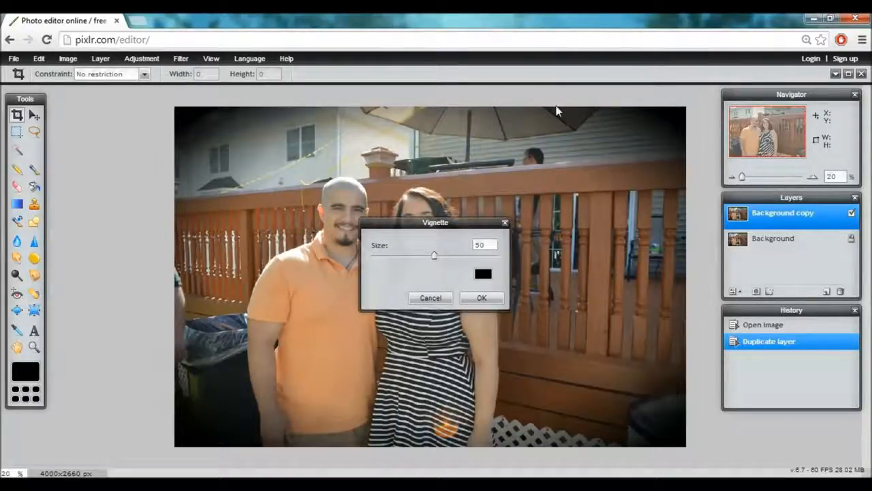
left_click_drag(400, 222, 581, 191)
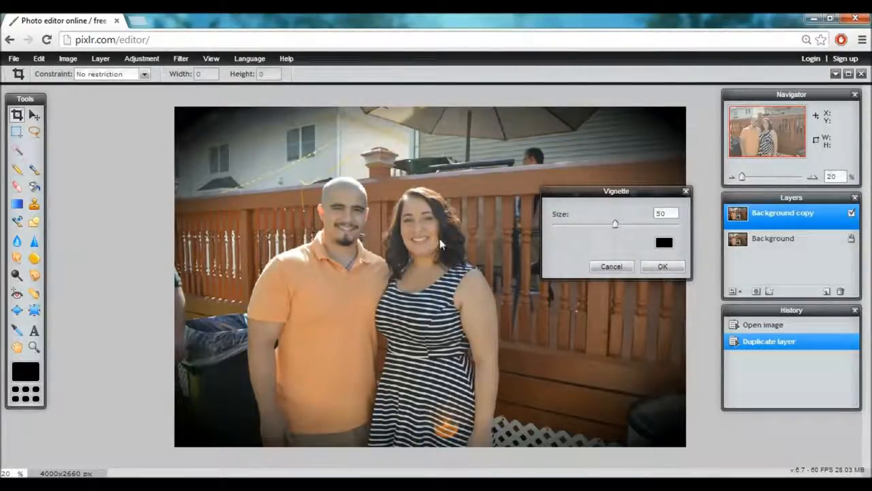
left_click_drag(615, 227, 664, 225)
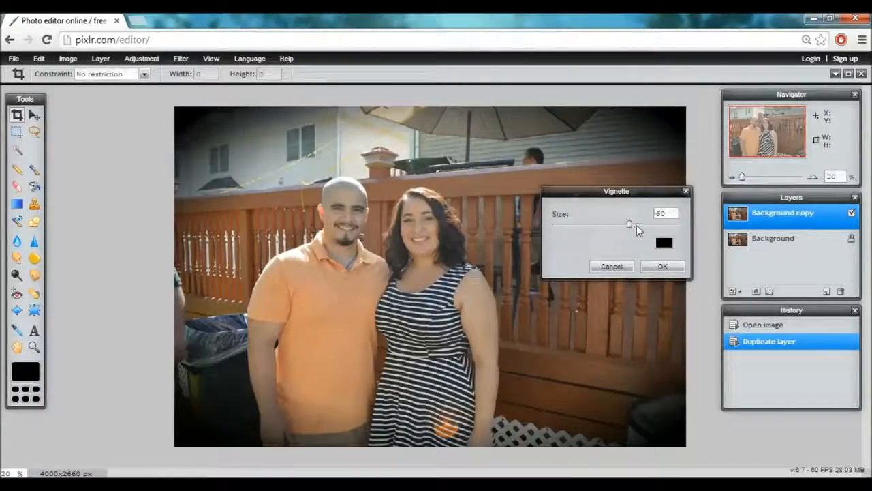
left_click(599, 226)
left_click_drag(600, 230, 570, 227)
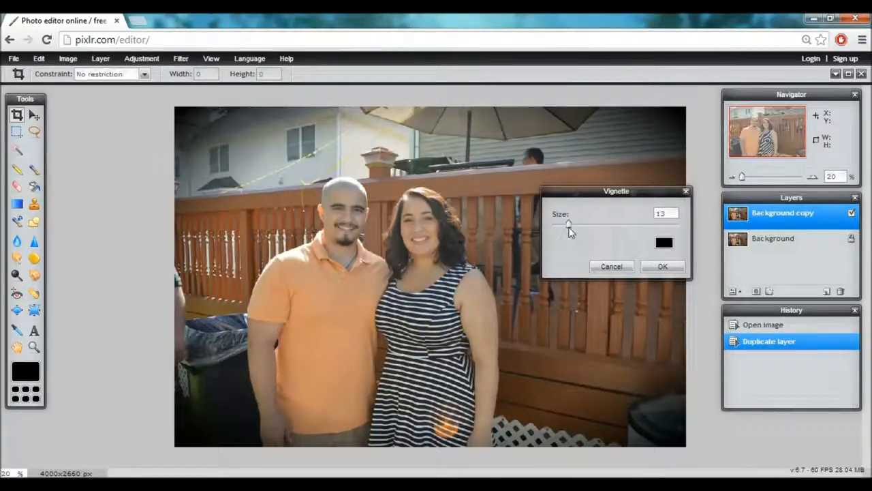
double_click(668, 213)
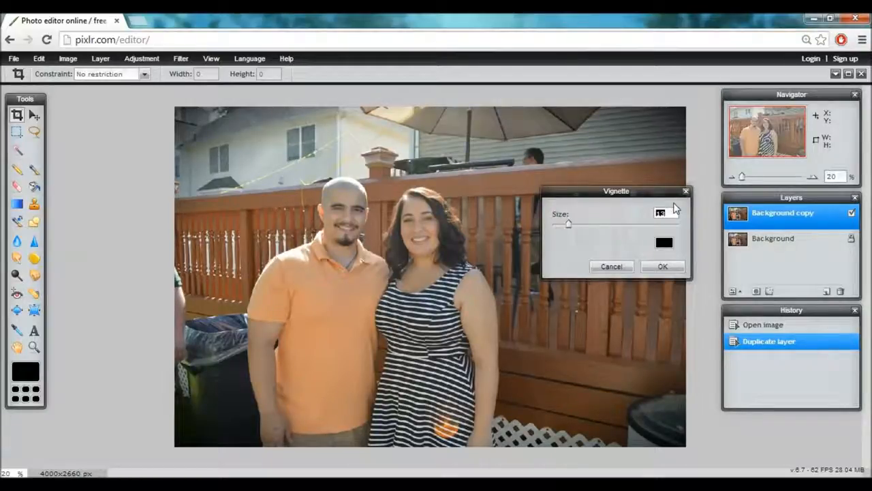
type("15")
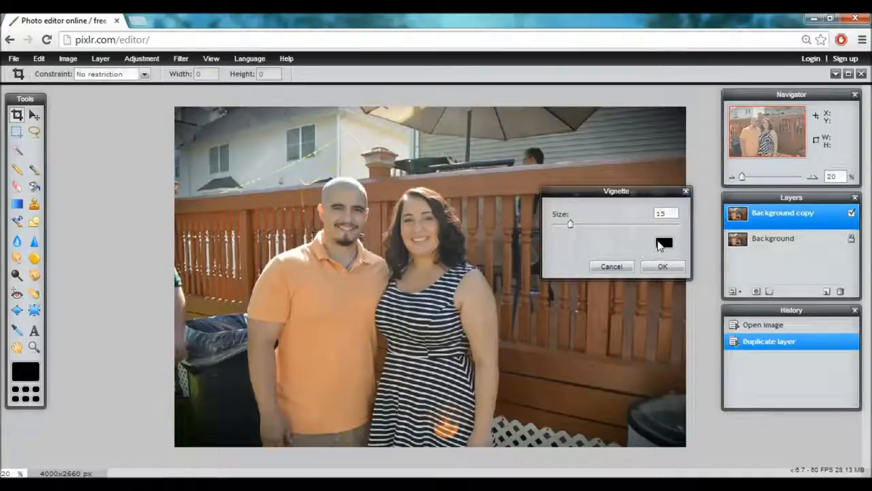
left_click(624, 267)
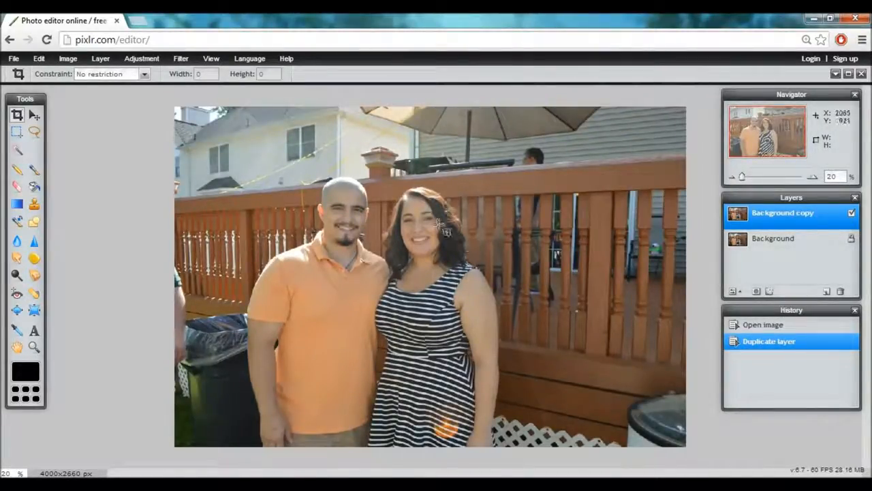
- Open the Brightness & Contrast adjustment for the copied background layer
left_click(145, 60)
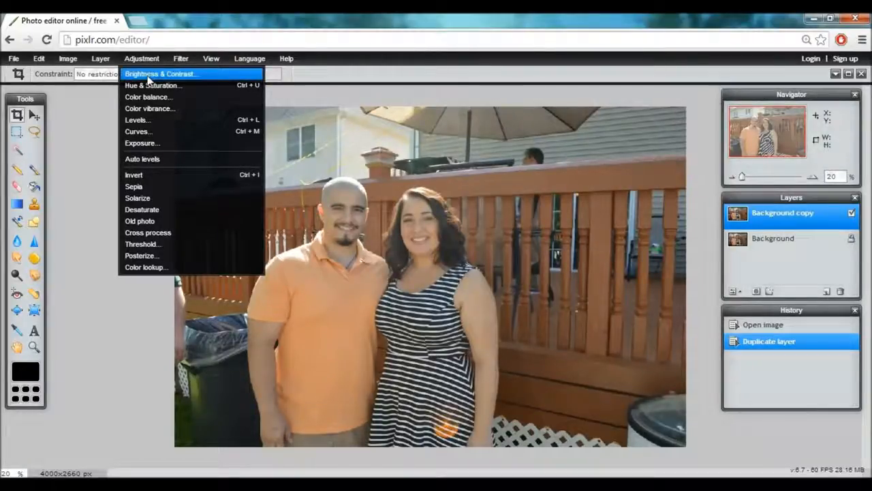
left_click(149, 62)
left_click(148, 62)
left_click(162, 78)
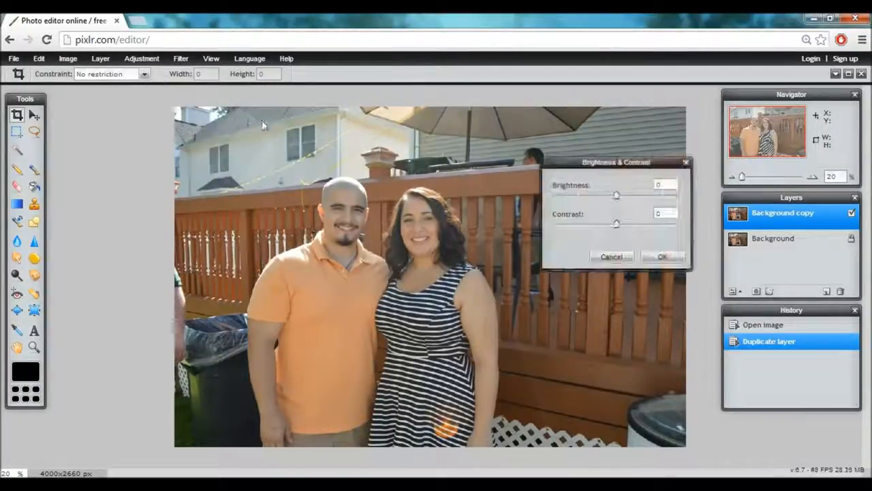
- Try brightness values of 10 and -10 on the copied layer, and reset the brightness to 0
left_click(669, 183)
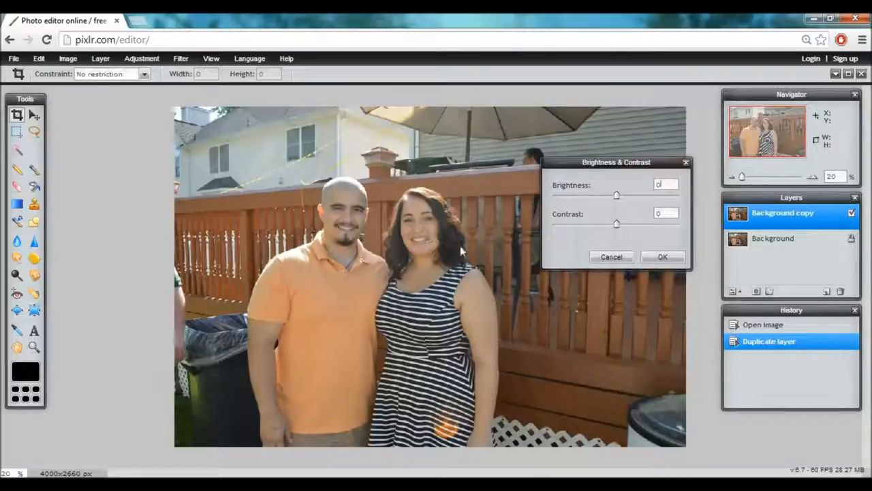
double_click(656, 188)
type("10")
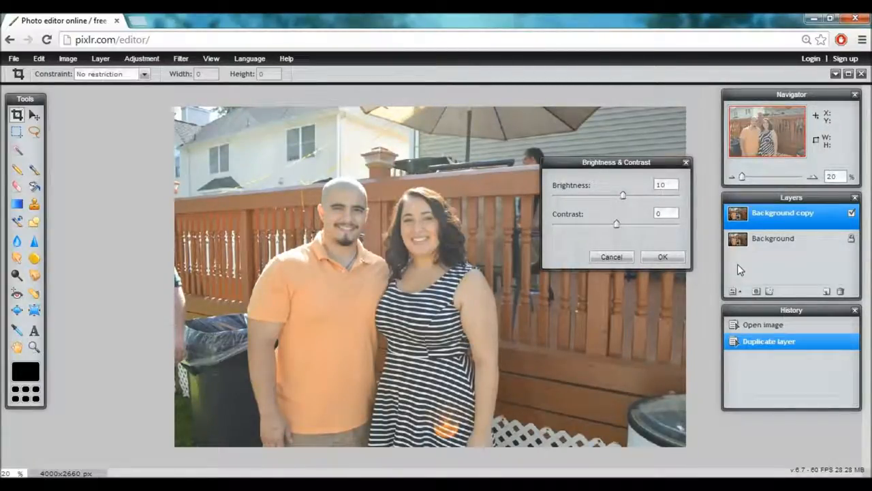
key("Home")
type("-")
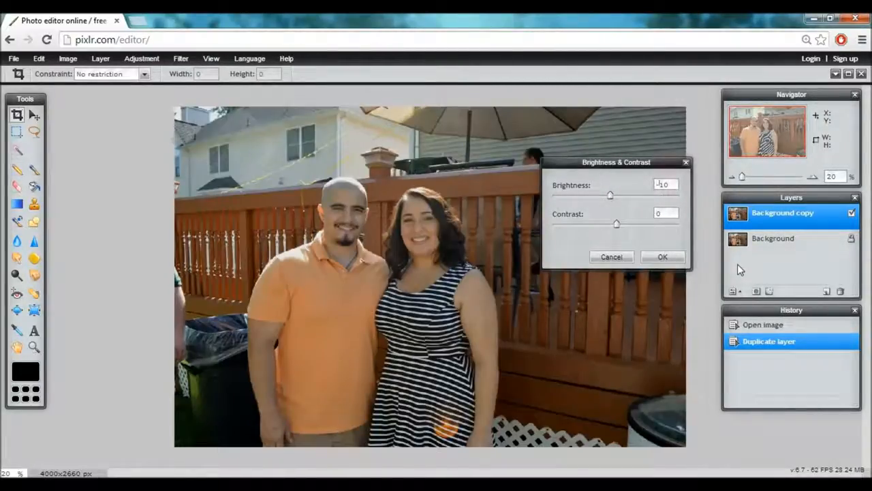
key("BackSpace")
key("Delete")
type("-1")
key("Delete")
type("6")
key("BackSpace")
type("6")
key("BackSpace")
key("BackSpace")
key("BackSpace")
type("0")
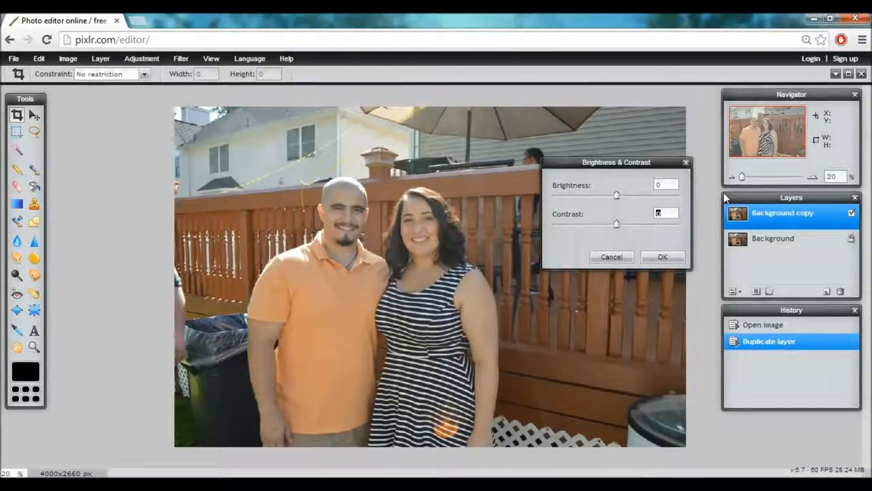
- Try contrast values of 10 and 5 on the copied background layer
type("10")
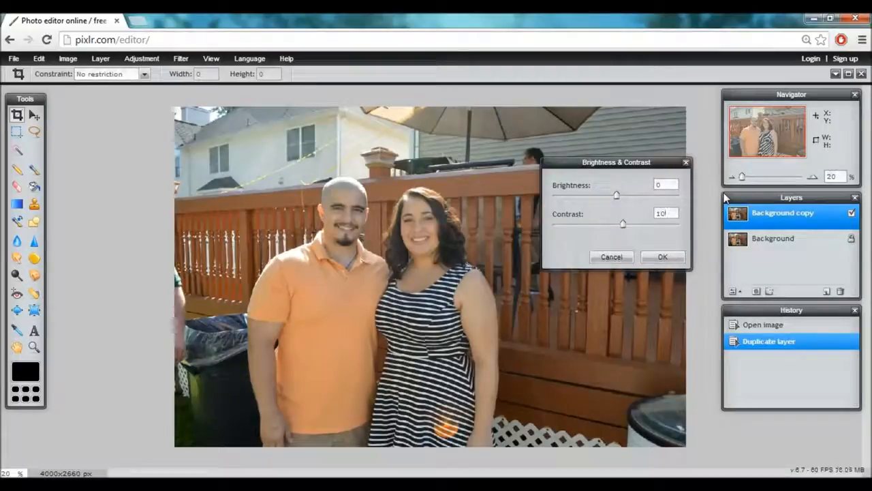
key("BackSpace")
key("BackSpace")
type("5")
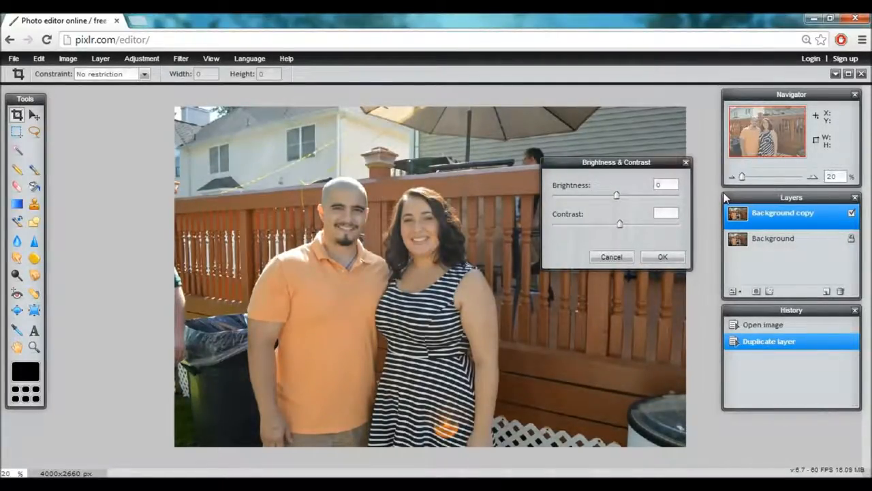
type("8")
key("BackSpace")
key("BackSpace")
- Set the contrast to 10 and apply the Brightness & Contrast adjustment to the copied layer
type("100")
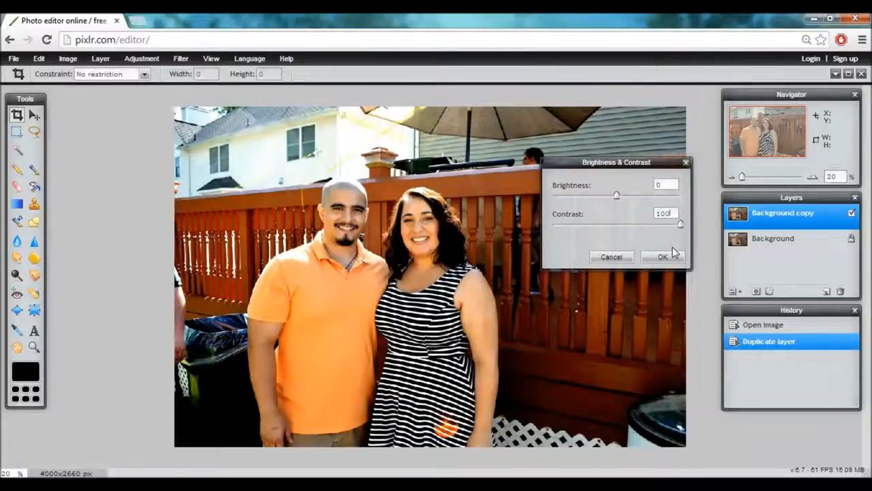
key("BackSpace")
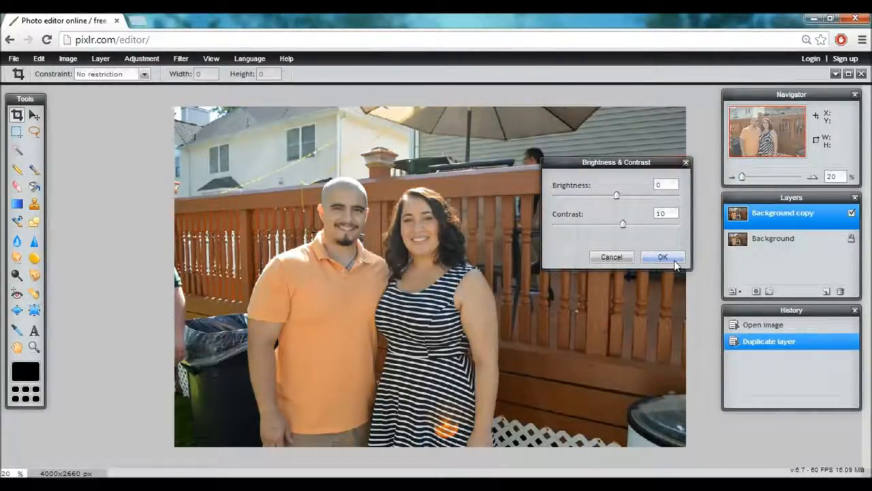
left_click(662, 257)
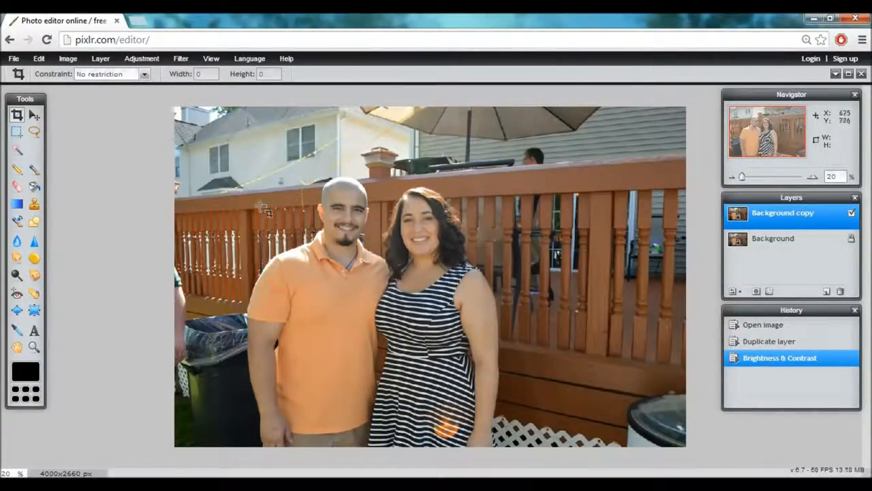
- Open the Hue & Saturation adjustment for the copied layer and try out the hue and lightness, leaving both at 0
left_click(144, 58)
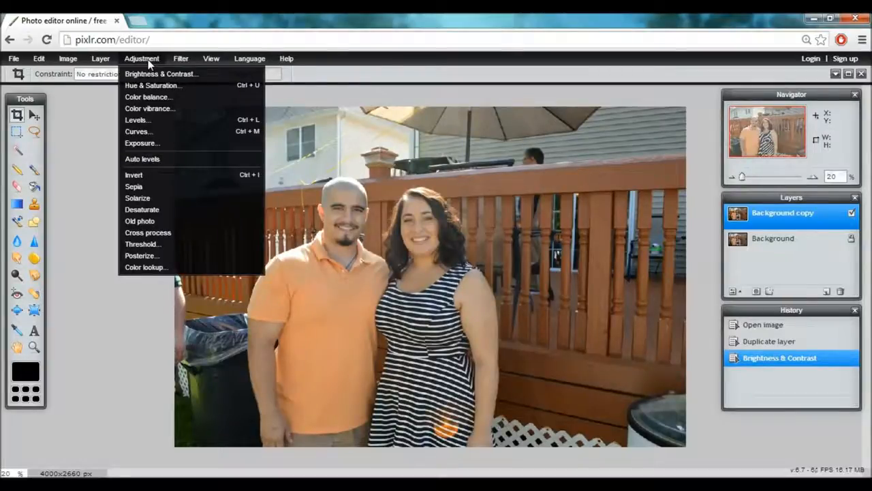
left_click(153, 86)
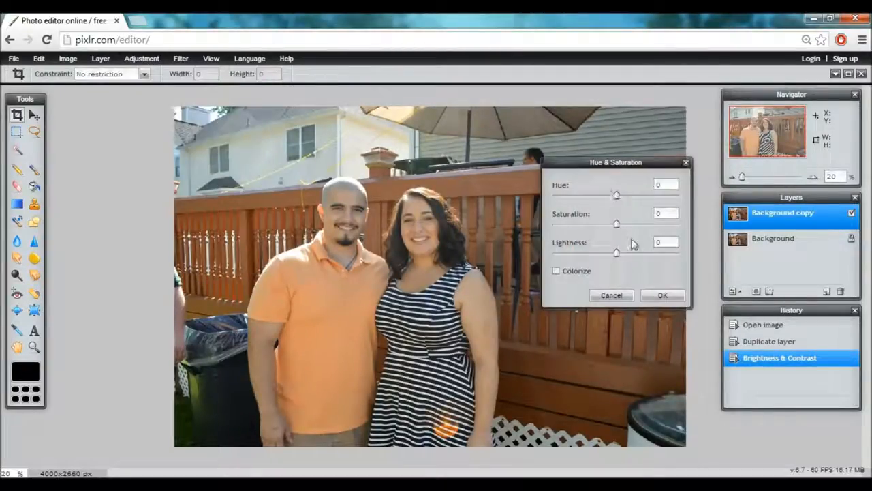
left_click(666, 212)
mouse_move(616, 195)
left_mouse_down()
mouse_move(645, 196)
mouse_move(590, 198)
mouse_move(620, 200)
left_mouse_up()
mouse_move(617, 251)
left_mouse_down()
mouse_move(629, 255)
mouse_move(597, 257)
mouse_move(620, 259)
left_mouse_up()
left_click_drag(667, 243, 619, 246)
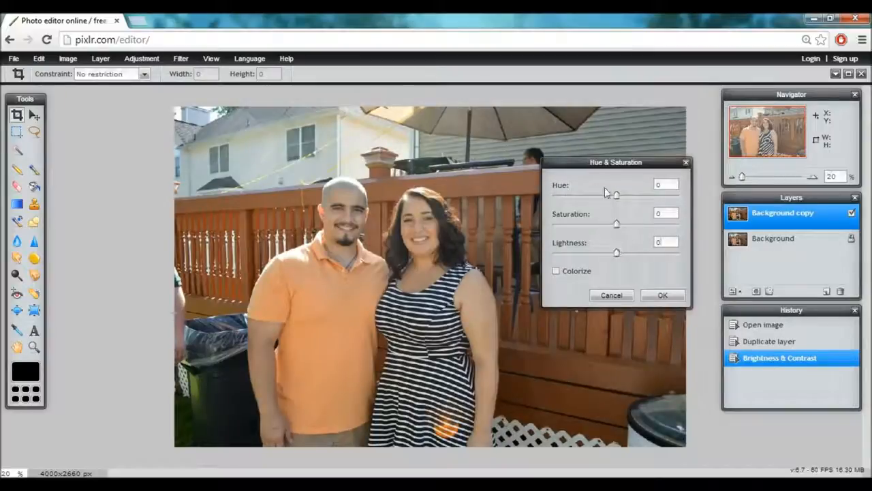
- Try saturation values of 10, 50 and 20 on the copied layer
left_click(667, 213)
type("10")
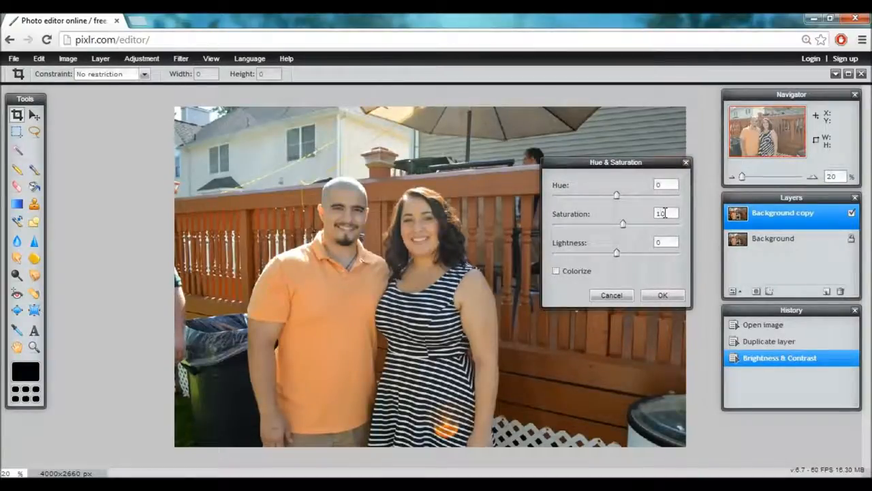
type("50")
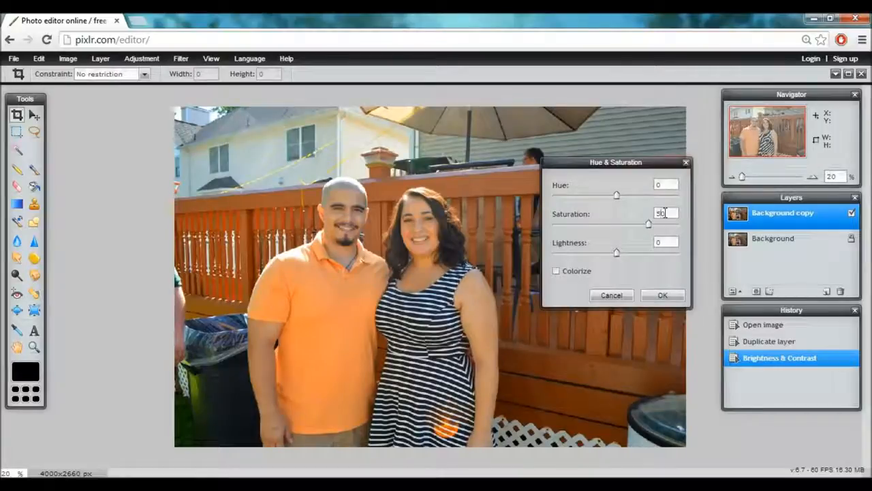
key("BackSpace")
key("BackSpace")
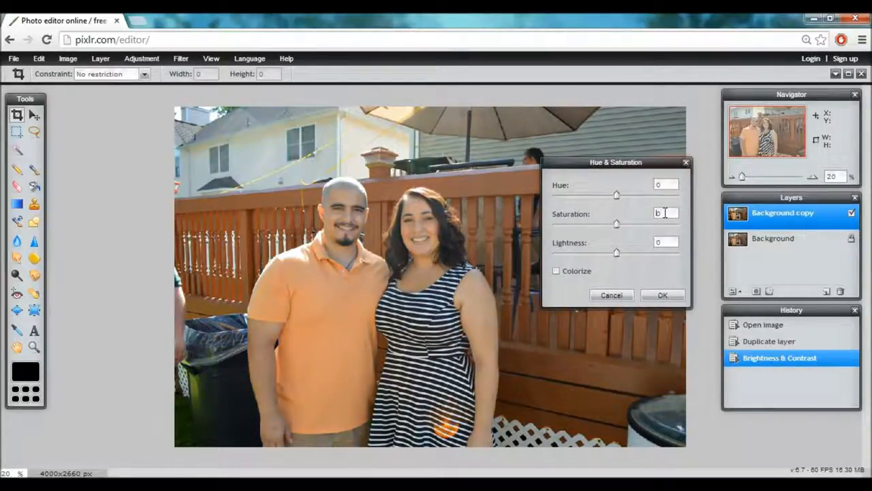
type("20")
key("BackSpace")
key("BackSpace")
type("10")
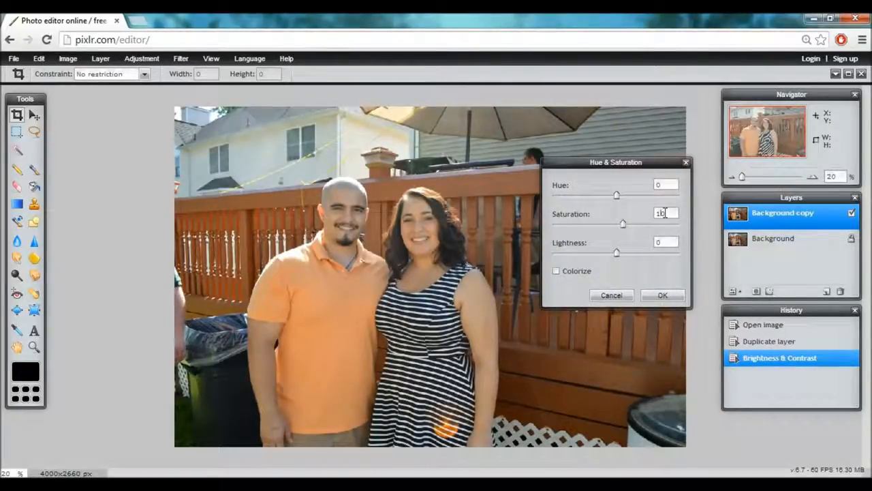
key("BackSpace")
key("BackSpace")
- Set the saturation to 10 and apply the Hue & Saturation adjustment
type("-10")
key("Home")
key("Delete")
left_click(663, 296)
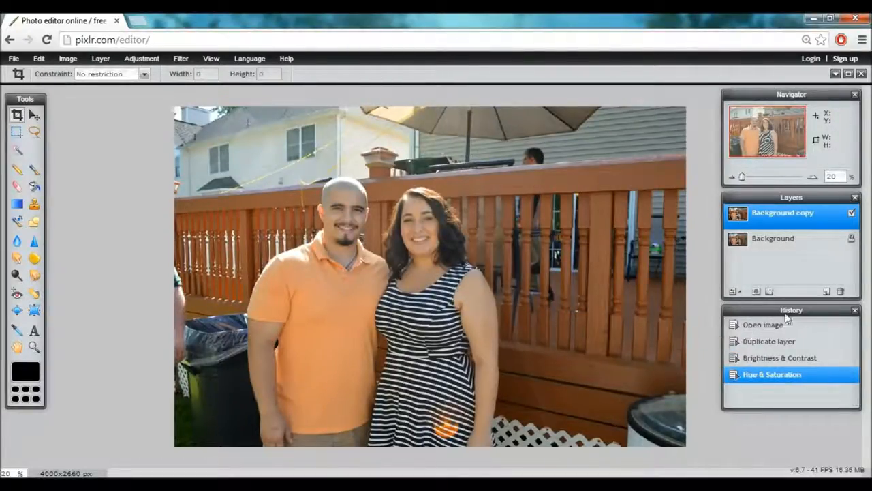
- Compare the photo at the Duplicate layer, Brightness & Contrast and Hue & Saturation history states, ending on the latest one
left_click(780, 359)
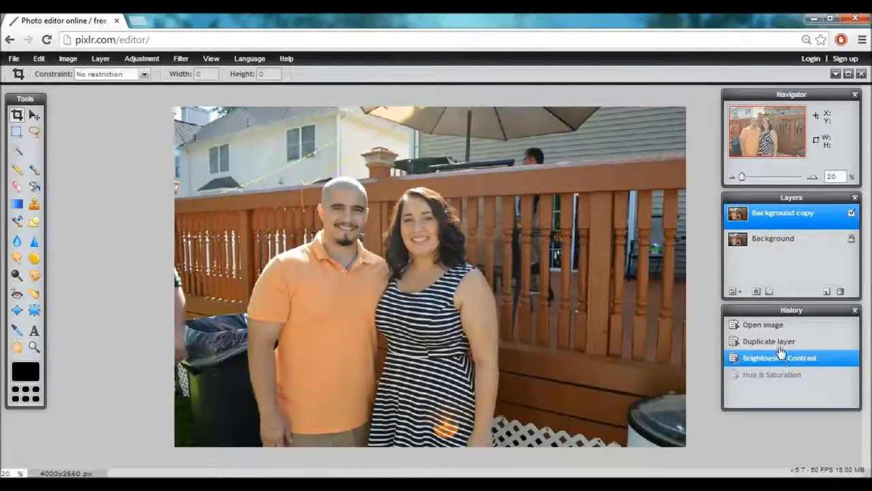
left_click(779, 342)
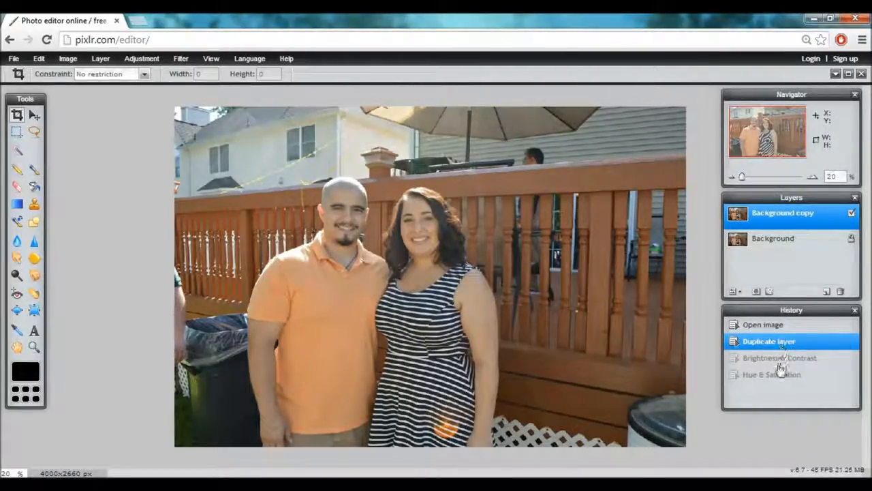
left_click(780, 359)
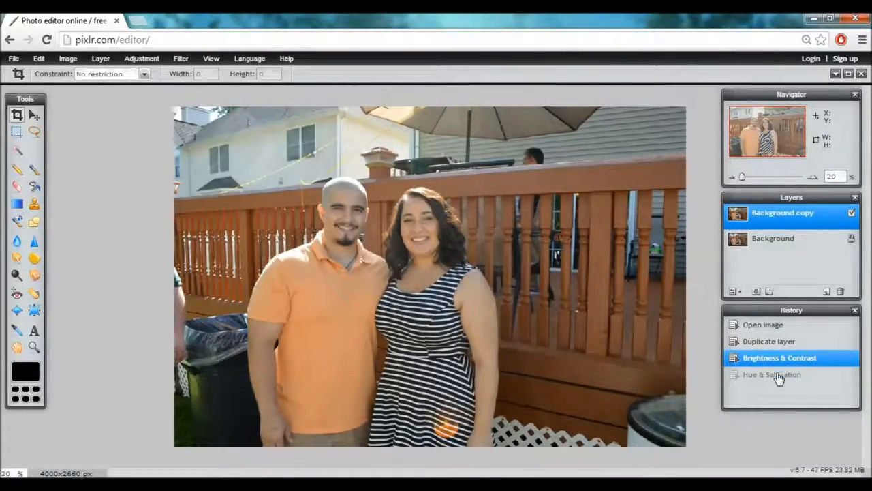
left_click(778, 375)
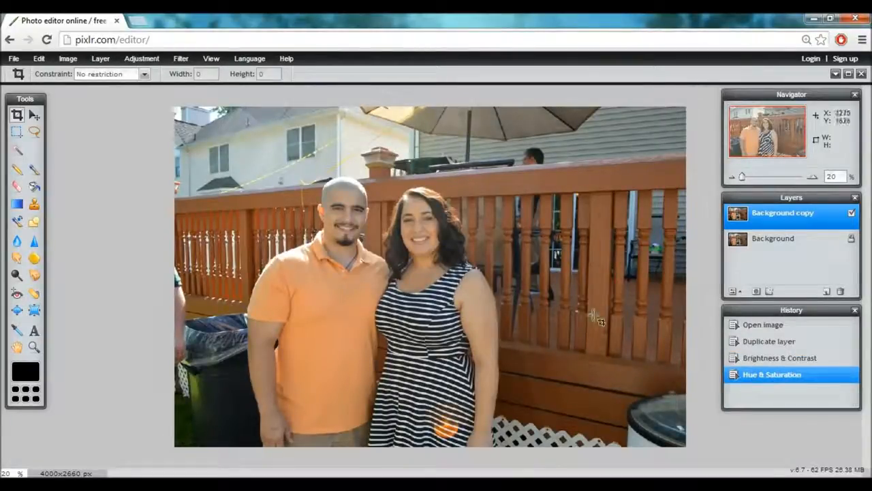
left_click(771, 359)
left_click(765, 375)
- Open the Levels adjustment and set the input levels to 6 for shadows, 1.21 for midtones and 248 for highlights
left_click(142, 61)
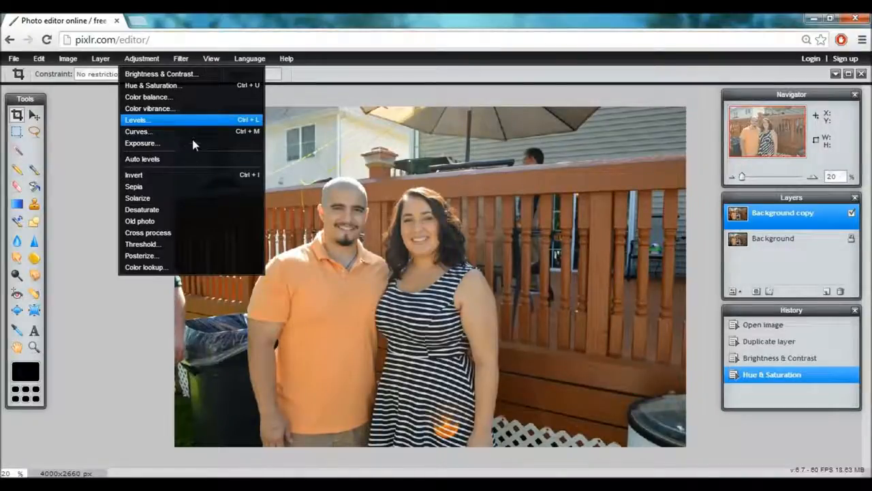
left_click(156, 122)
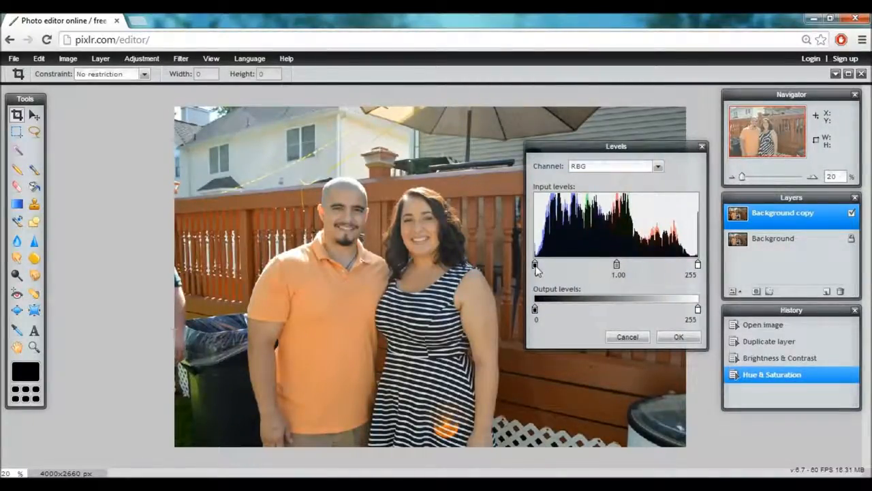
left_click_drag(536, 270, 538, 266)
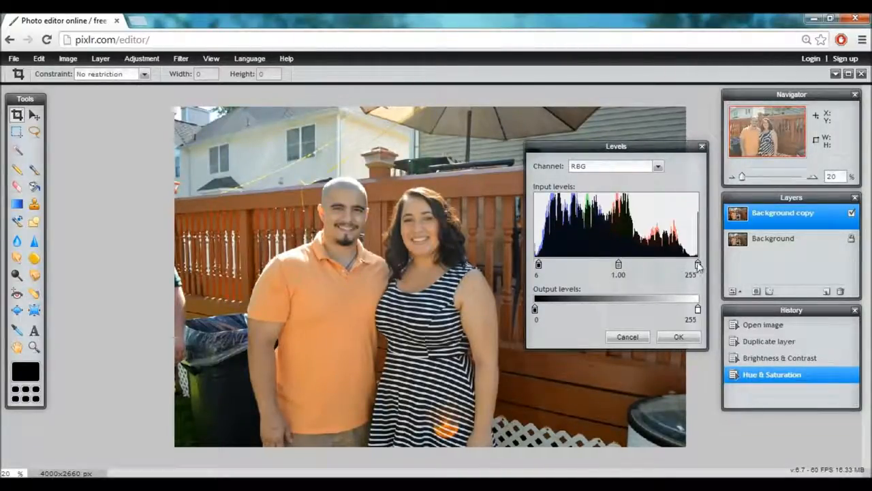
left_click_drag(697, 264, 694, 267)
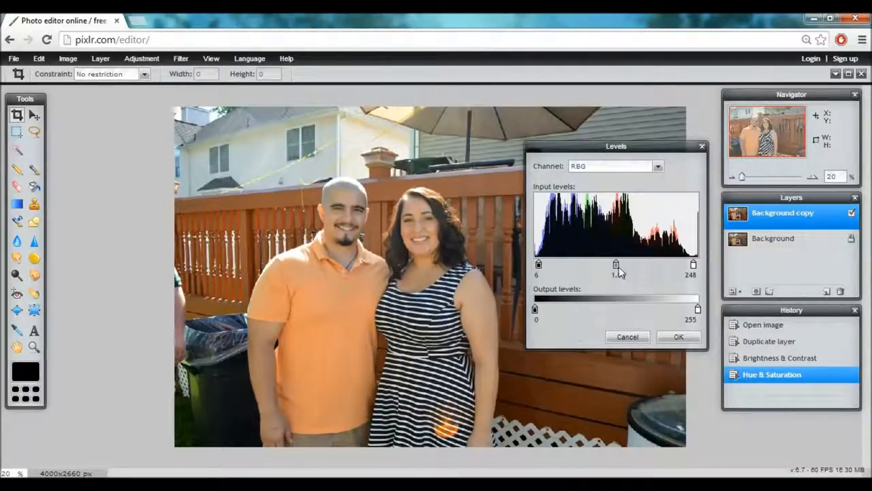
left_click_drag(615, 264, 624, 265)
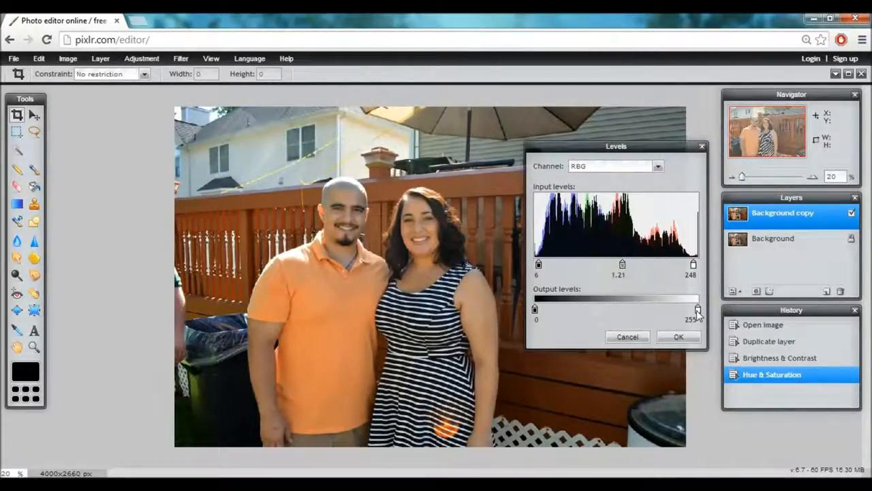
- Move the white and black output levels slightly inward and apply the Levels adjustment
left_click_drag(697, 309, 694, 312)
left_click_drag(537, 310, 538, 310)
left_click_drag(694, 310, 695, 310)
left_click(678, 336)
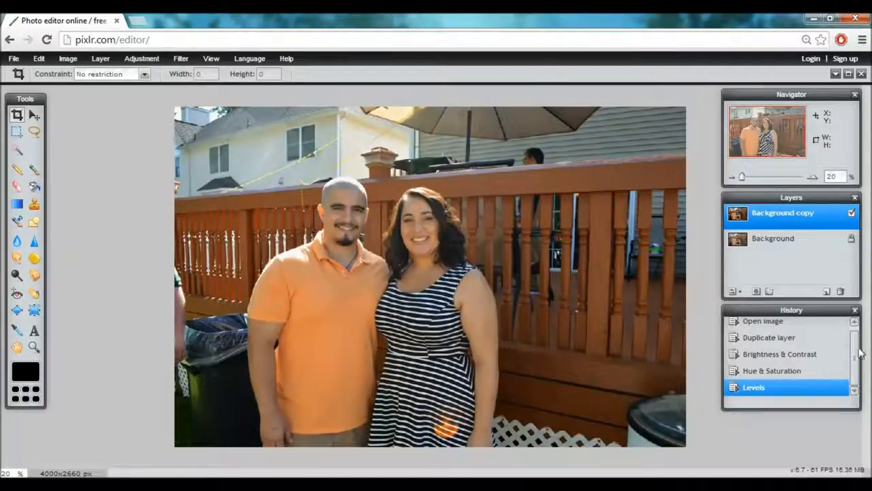
- Compare the originally opened image with the Levels history state, ending on the Levels state
scroll(859, 342, "up", 1)
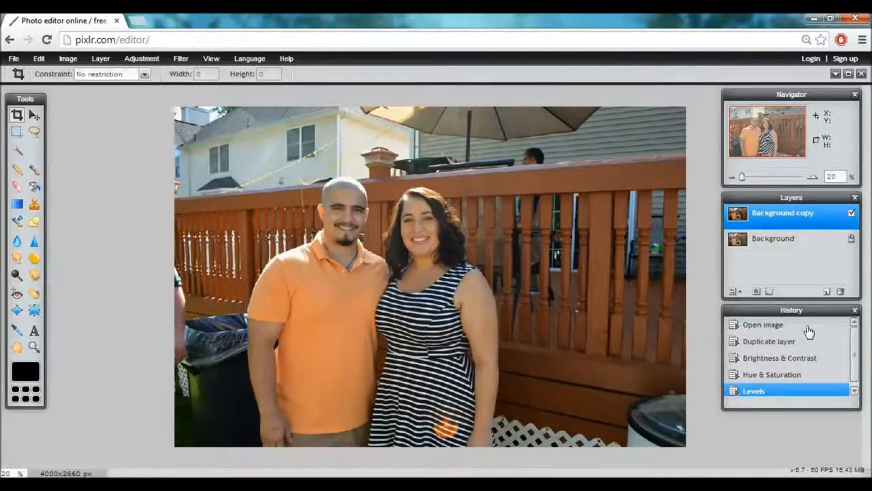
left_click(770, 327)
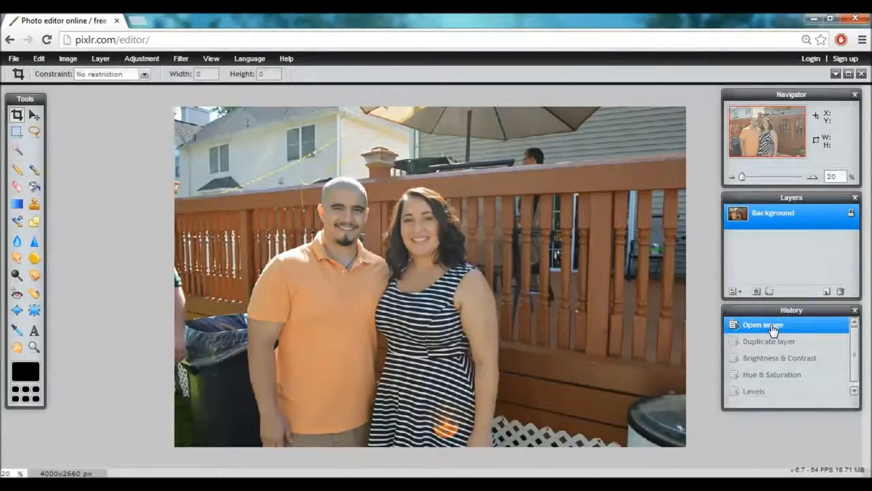
scroll(788, 388, "down", 1)
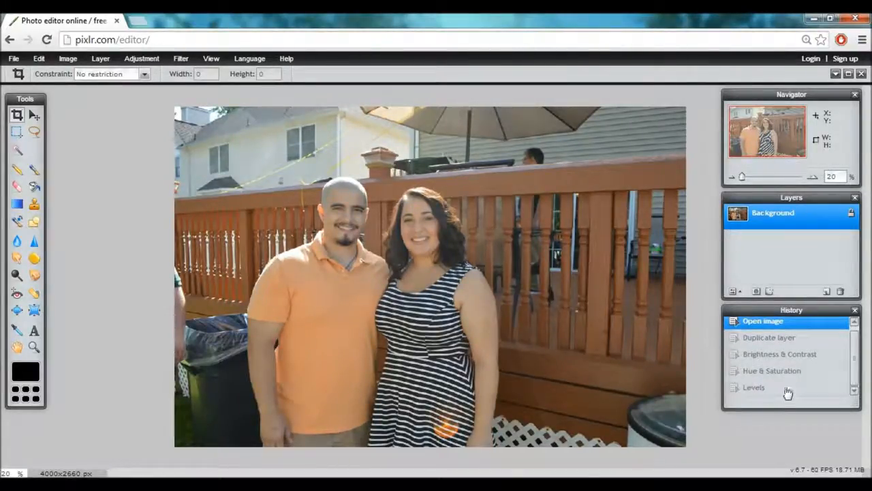
left_click(787, 388)
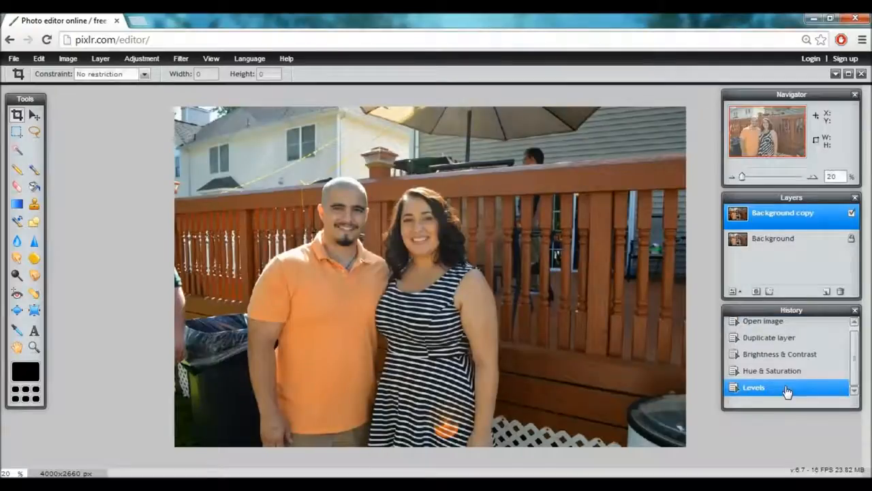
- Open the Curves adjustment for the copied layer and add an anchor point at the middle of the RBG curve
left_click(143, 59)
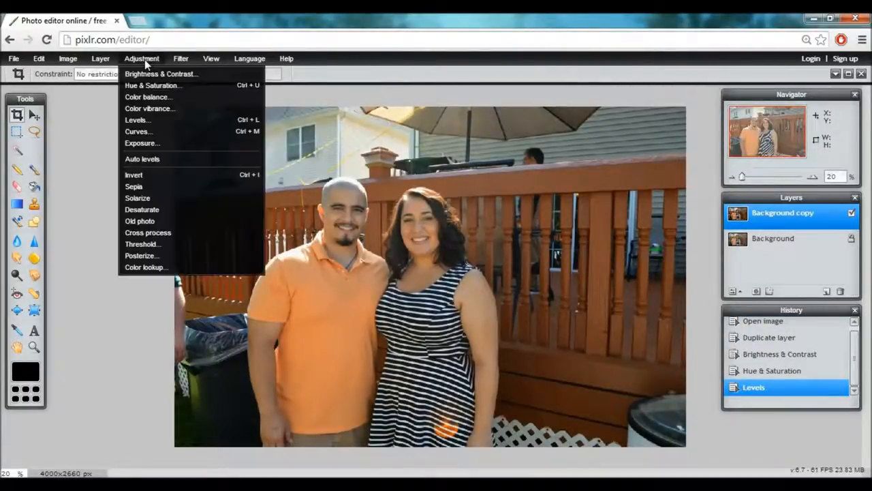
left_click(154, 131)
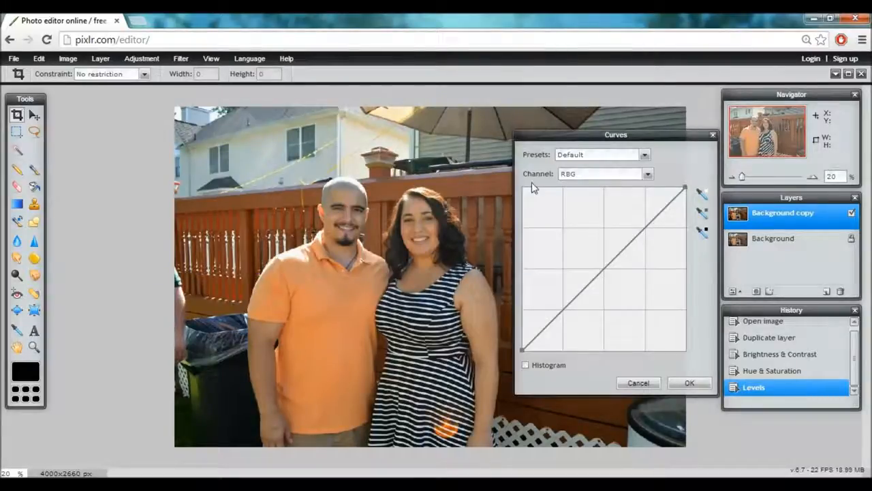
left_click(604, 269)
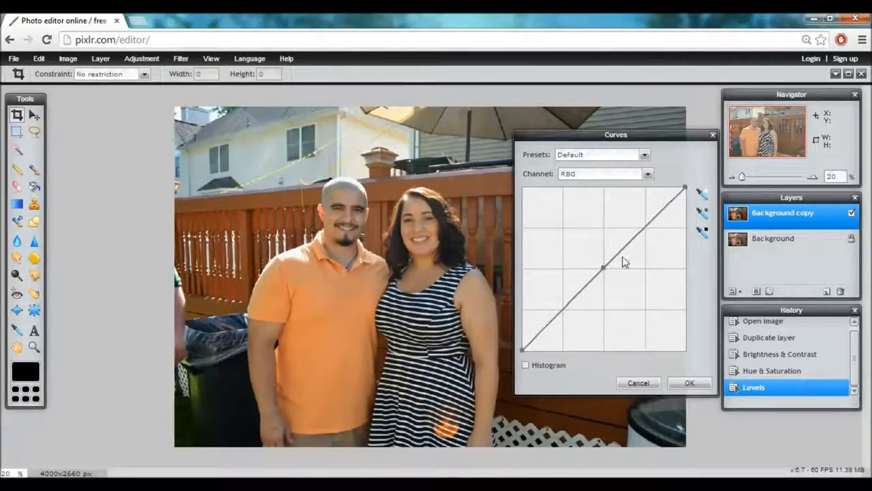
left_click(603, 267)
- Add a curve point near the highlight end slightly above the diagonal, and another at the upper quarter line close to the diagonal
left_click_drag(678, 196, 678, 197)
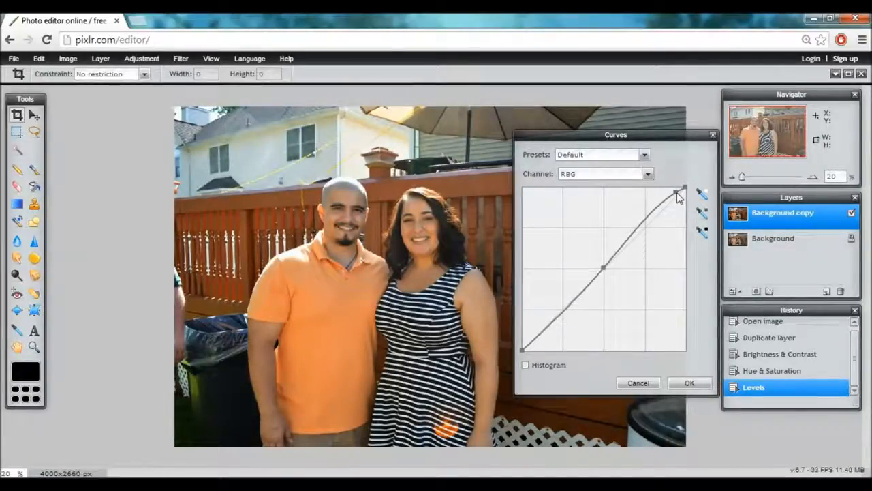
left_click_drag(678, 196, 684, 202)
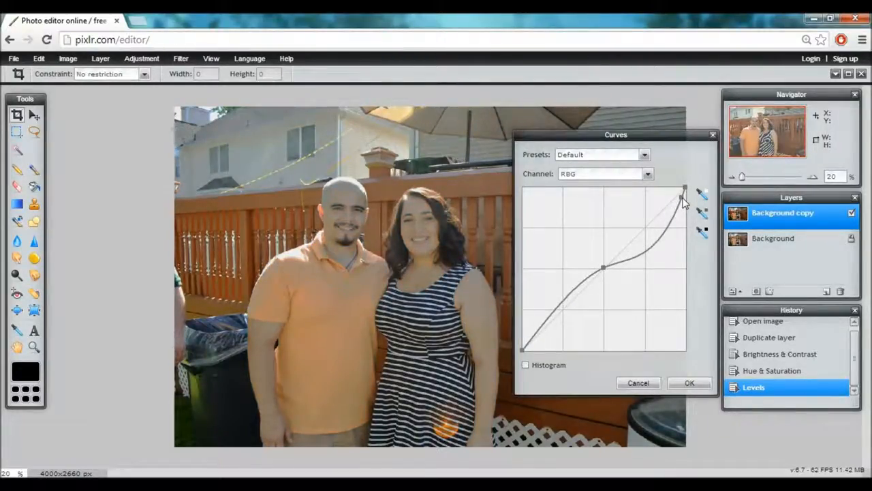
left_click_drag(683, 201, 677, 193)
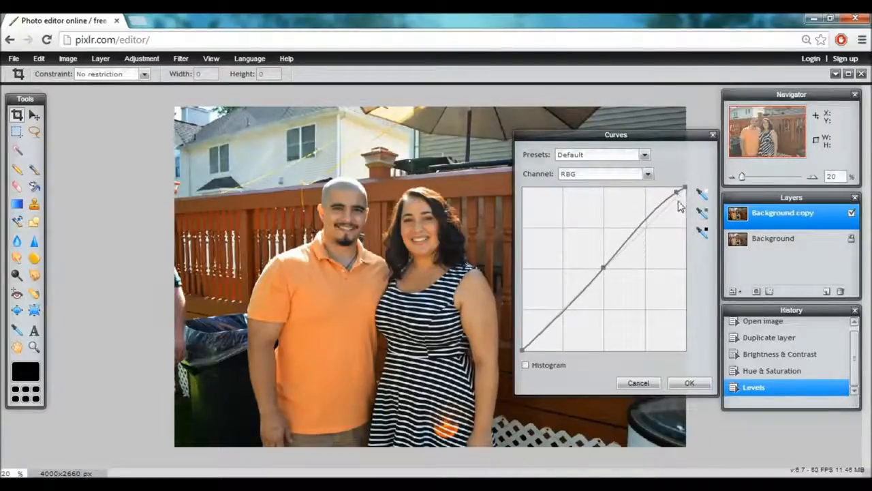
left_click(641, 226)
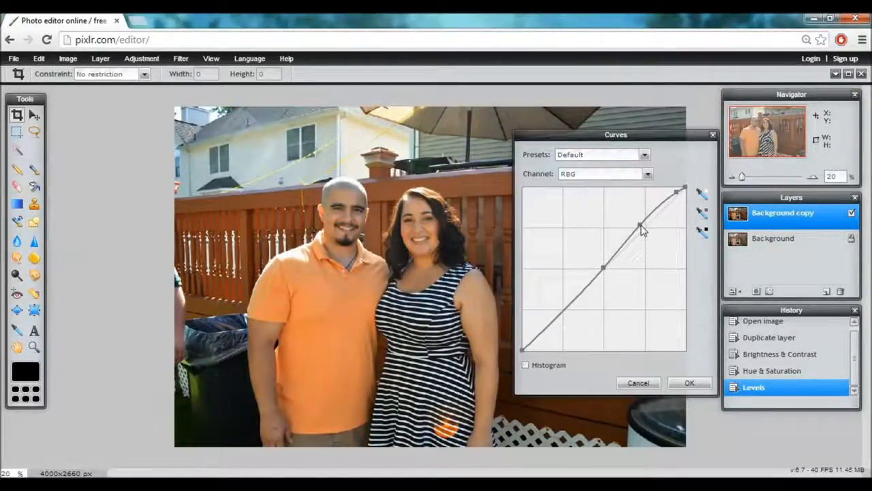
left_click_drag(643, 231, 645, 232)
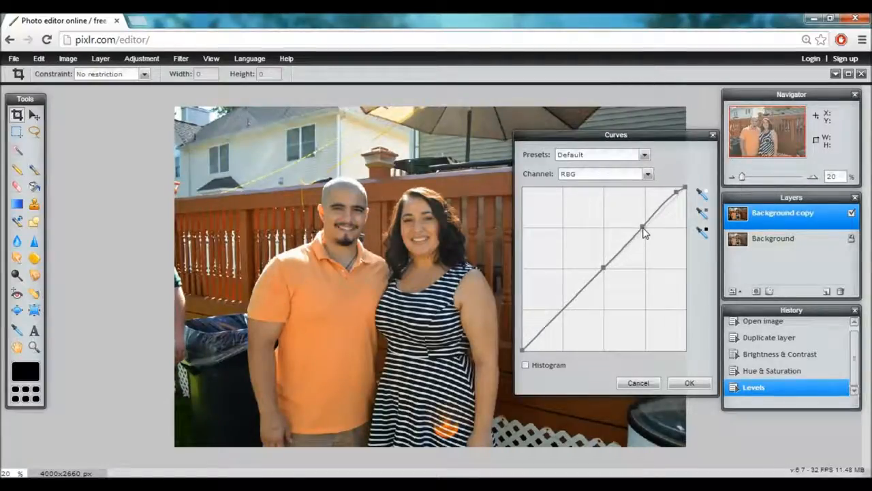
- Shape the RBG curve by lifting the upper-quarter point slightly and adding points along the lower half near the diagonal, and apply the adjustment
left_click_drag(640, 227, 639, 226)
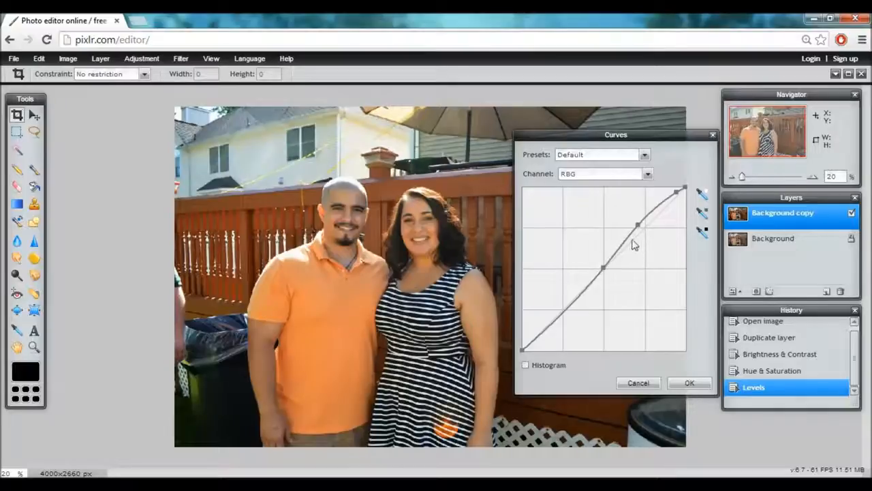
left_click(528, 346)
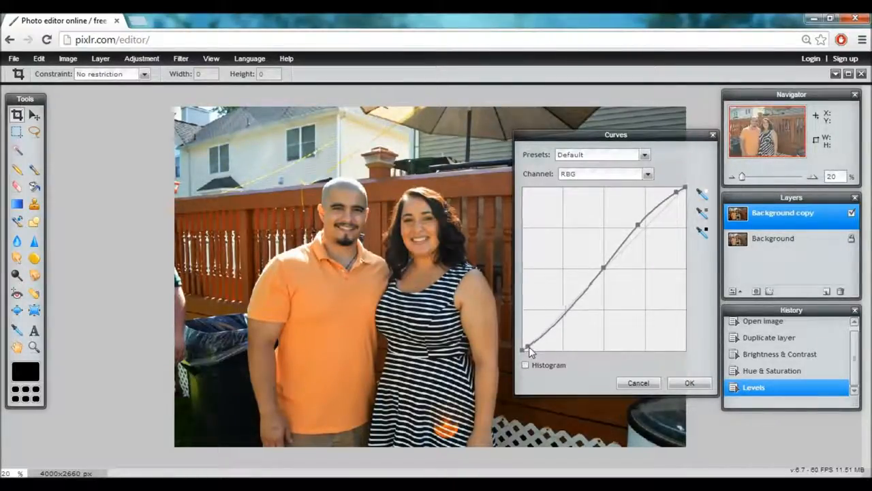
left_click_drag(531, 347, 529, 339)
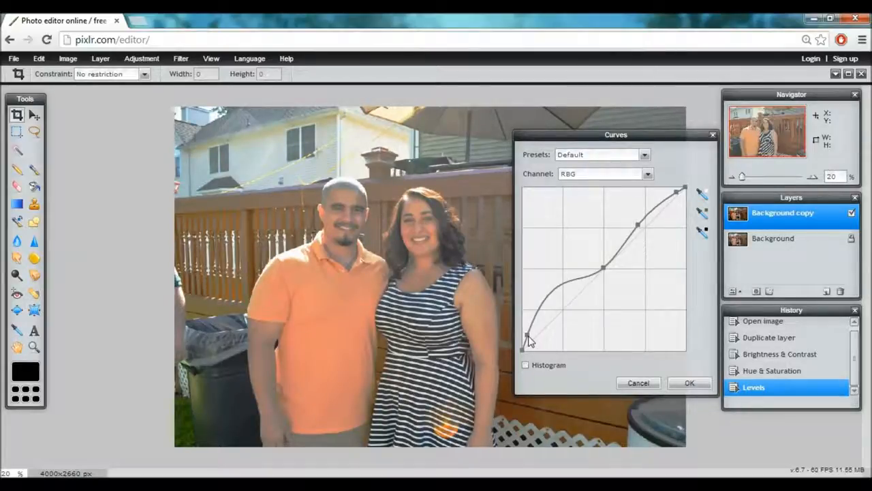
left_click_drag(530, 339, 533, 342)
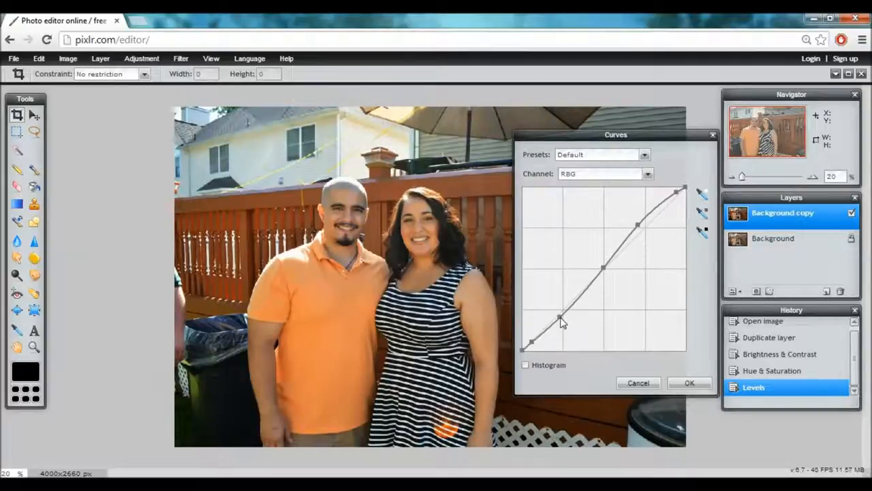
left_click(587, 289)
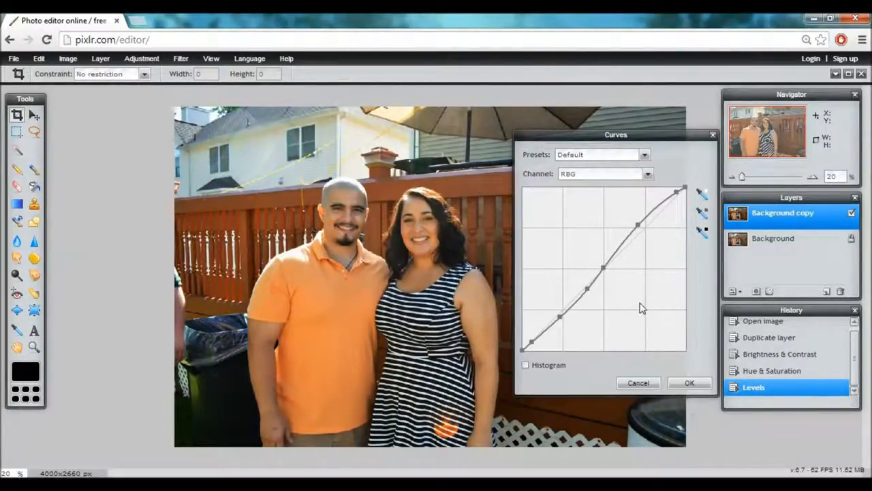
left_click(689, 384)
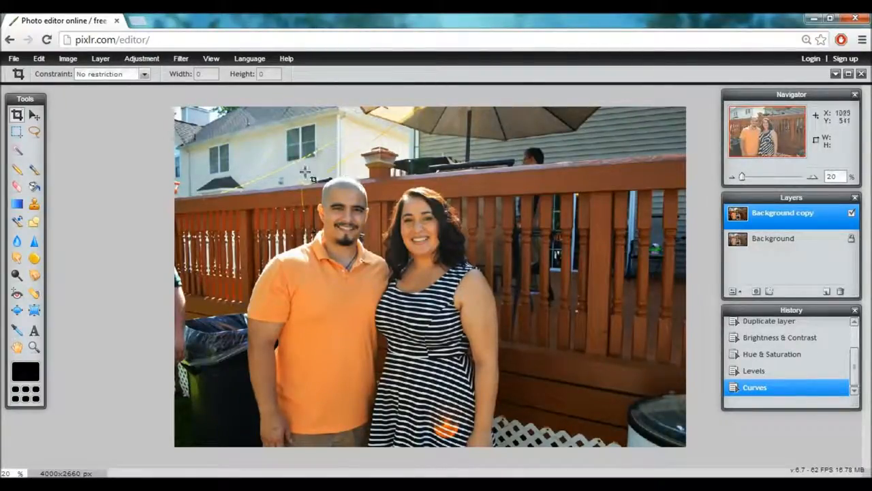
left_click(143, 60)
left_click(144, 60)
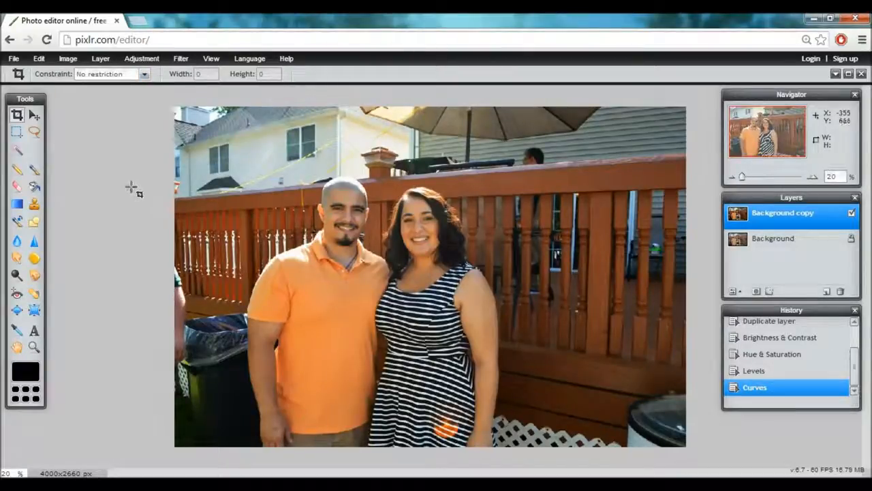
left_click(181, 60)
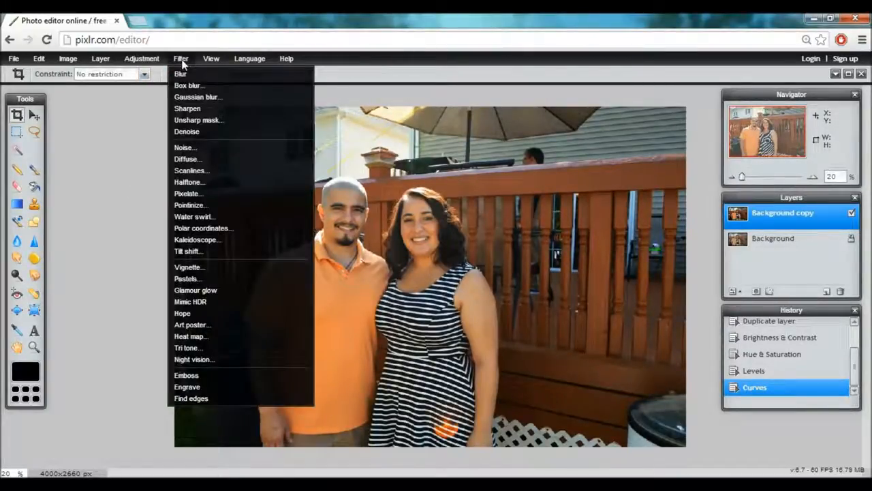
left_click(182, 63)
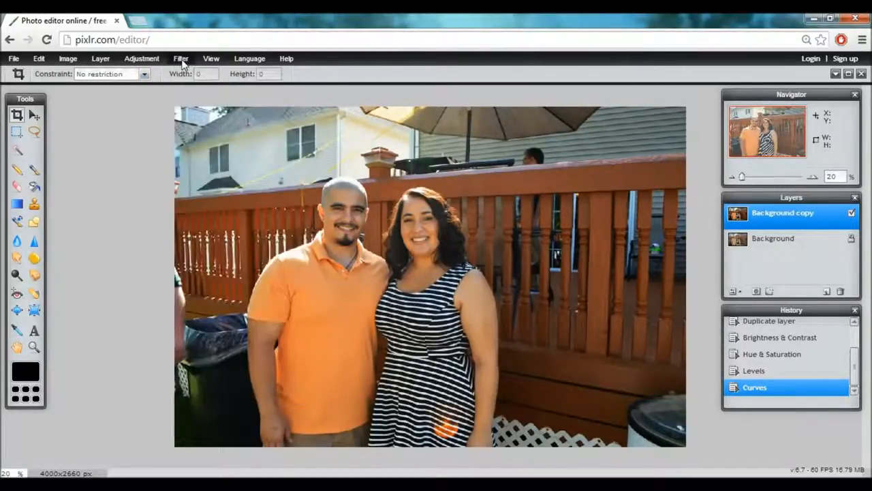
left_click(128, 60)
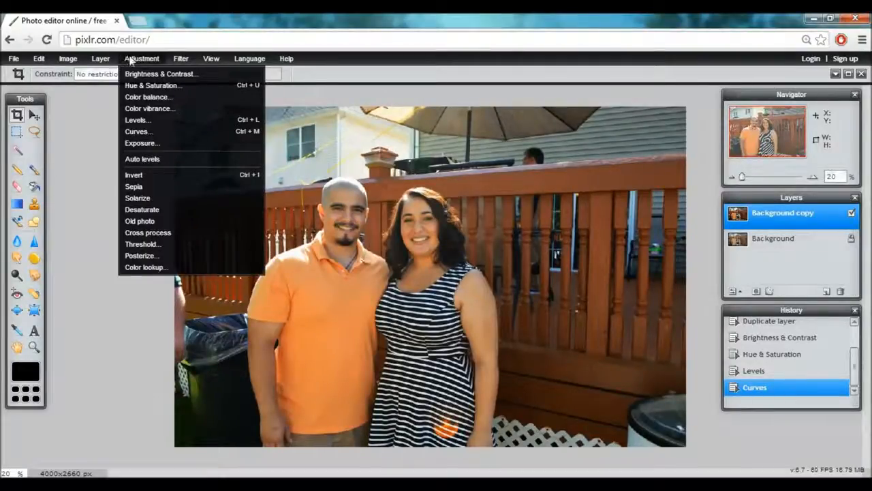
left_click(182, 60)
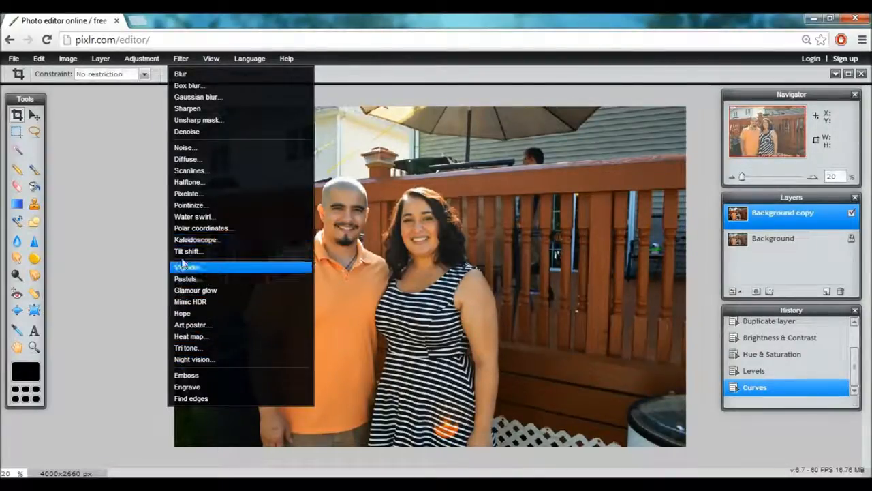
left_click(129, 208)
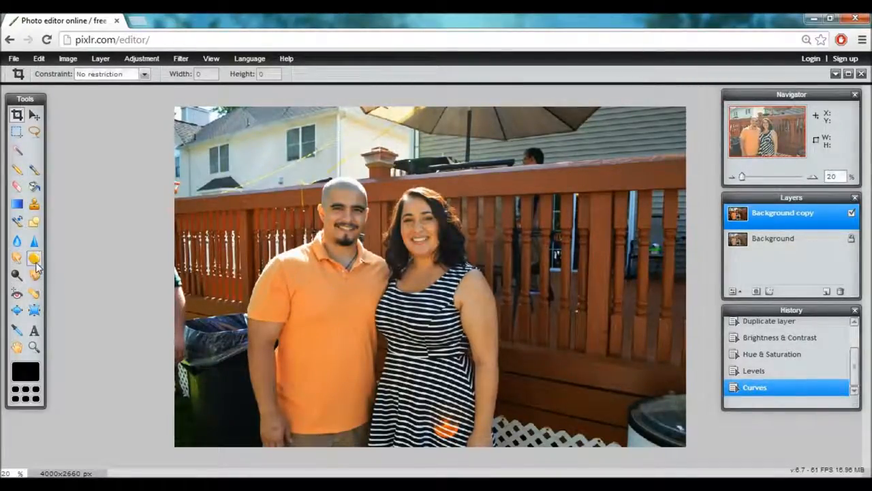
- Lighten the woman's and the man's teeth with the Dodge tool, using the soft size 30 brush
left_click(17, 276)
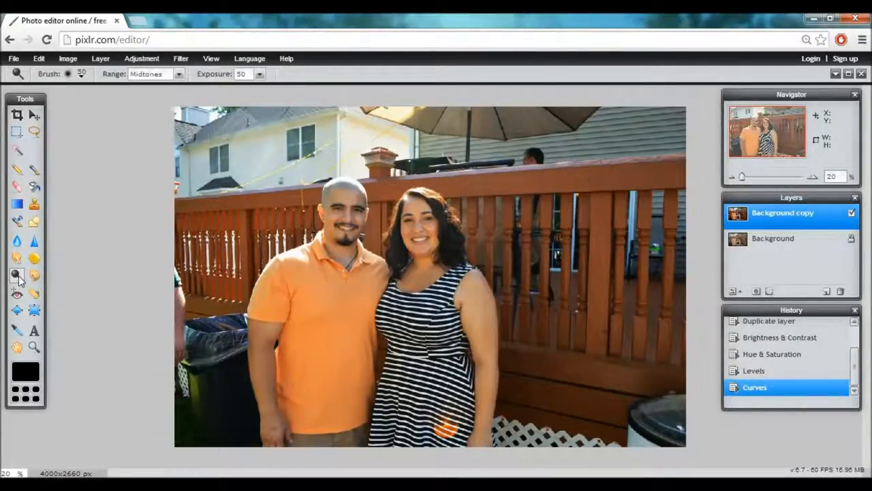
scroll(413, 218, "up", 3)
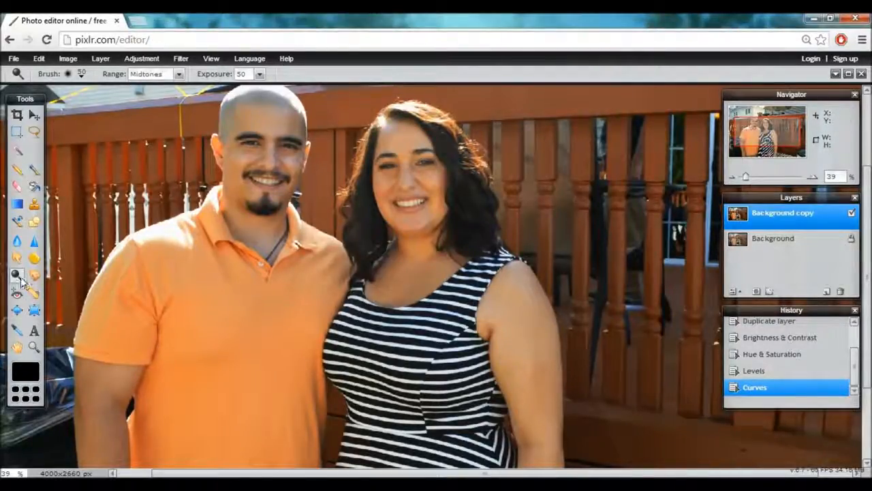
scroll(413, 146, "up", 3)
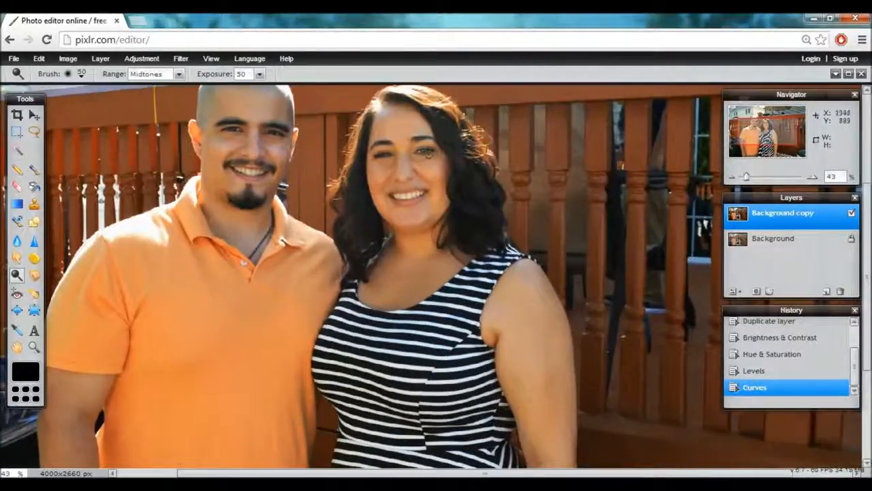
scroll(413, 142, "up", 2)
scroll(409, 136, "up", 1)
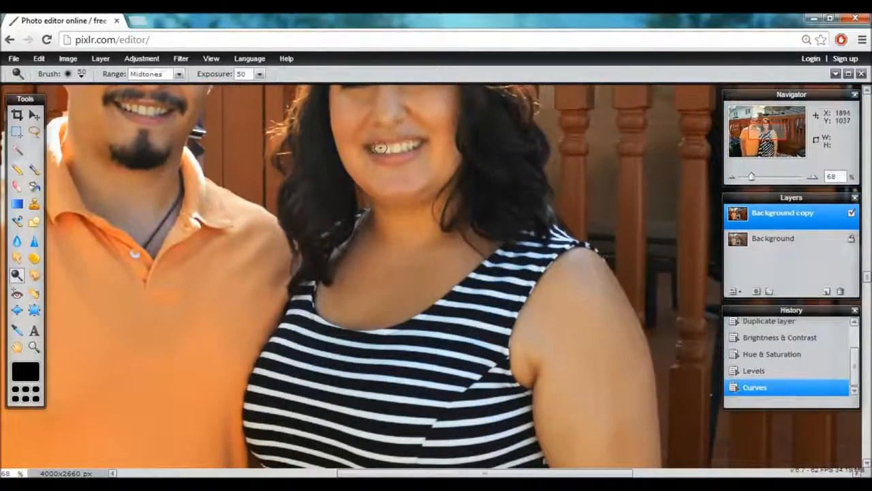
scroll(380, 147, "up", 1)
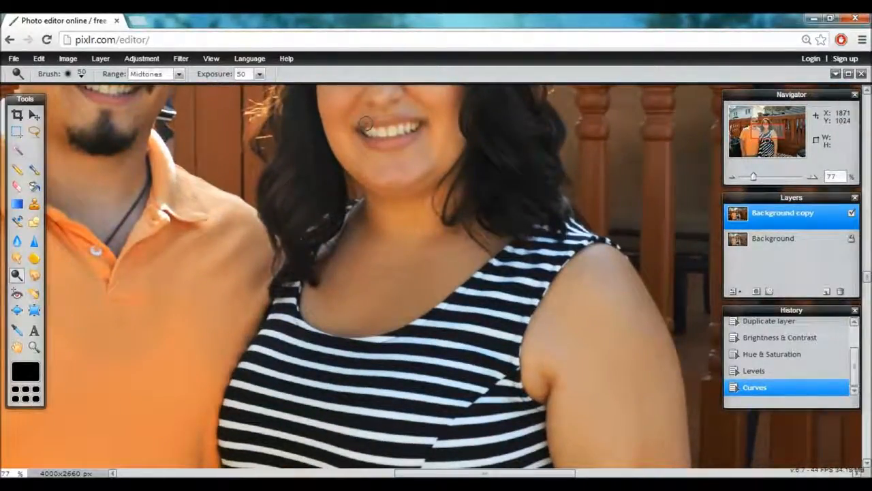
left_click(83, 77)
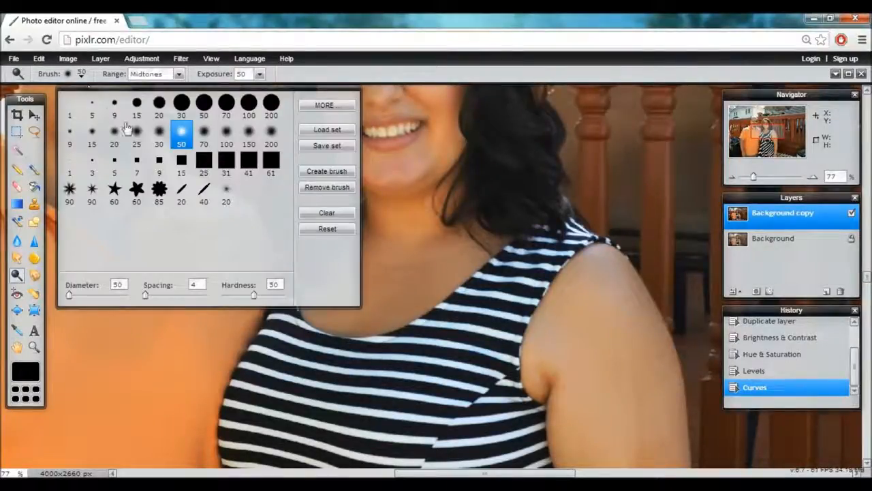
left_click(164, 133)
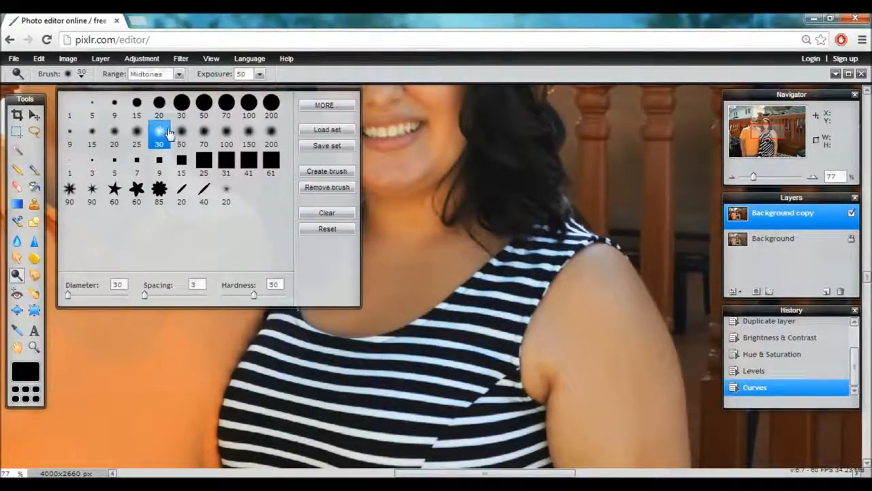
left_click(348, 76)
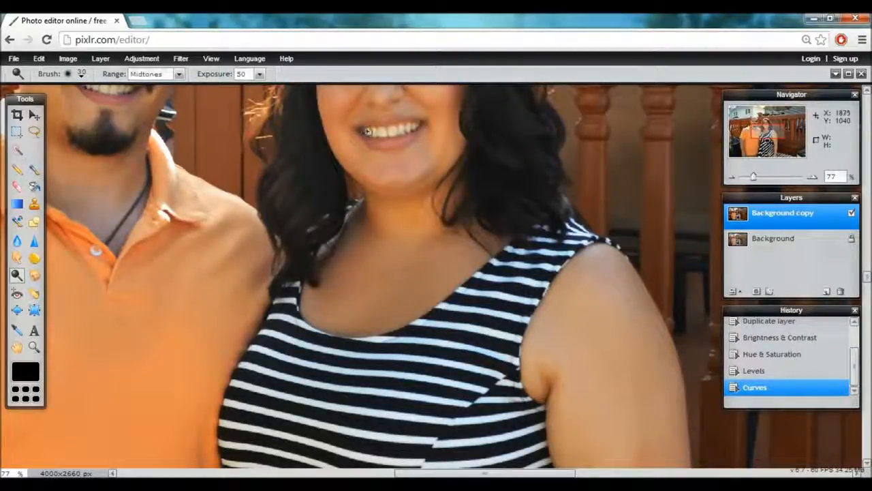
mouse_move(373, 131)
left_mouse_down()
mouse_move(412, 127)
mouse_move(367, 137)
left_mouse_up()
scroll(63, 219, "up", 4)
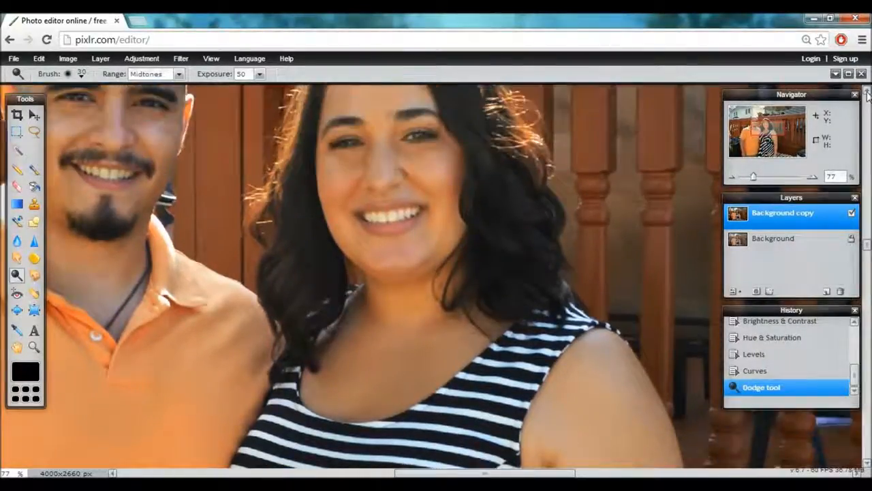
mouse_move(89, 202)
left_mouse_down()
mouse_move(126, 209)
mouse_move(88, 202)
left_mouse_up()
- Lighten both people's eyes with the Dodge tool, using the soft size 20 brush
left_click(81, 73)
left_click(115, 135)
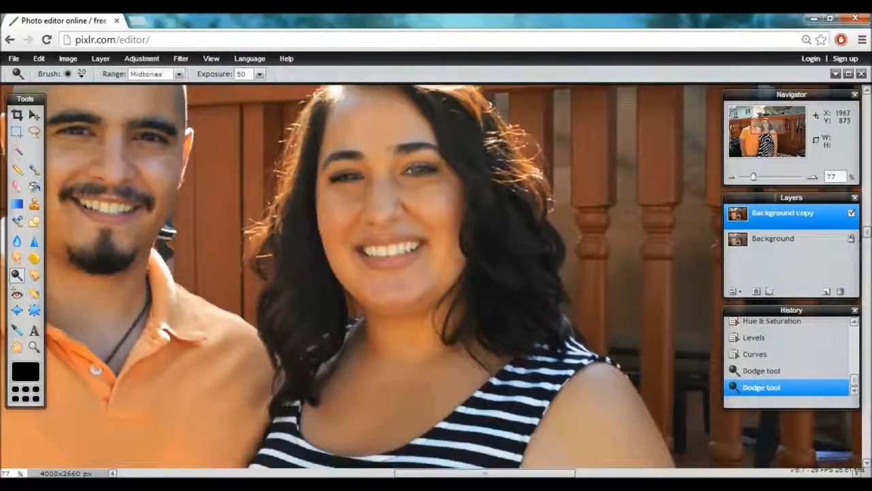
left_click_drag(416, 249, 368, 251)
left_click(354, 256)
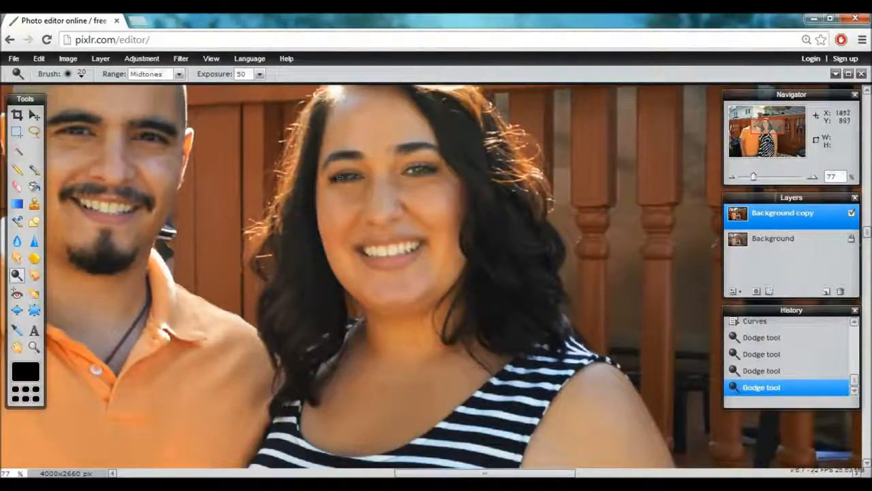
left_click(160, 138)
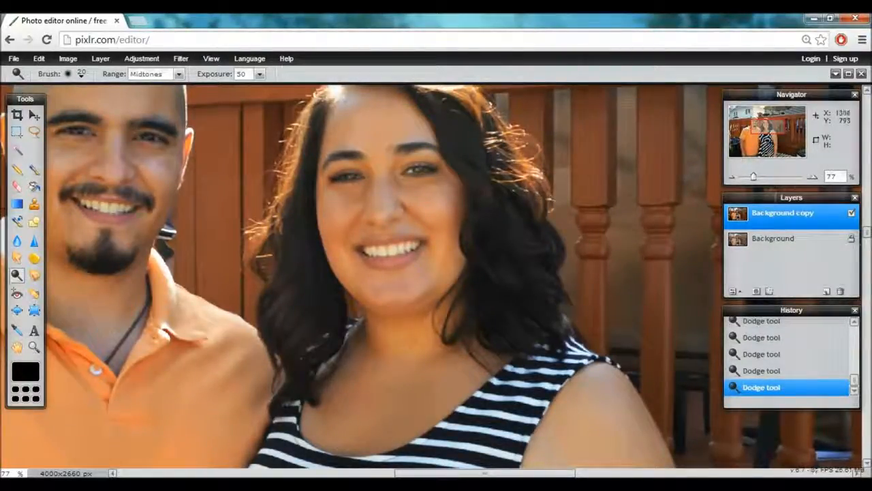
scroll(429, 273, "down", 5)
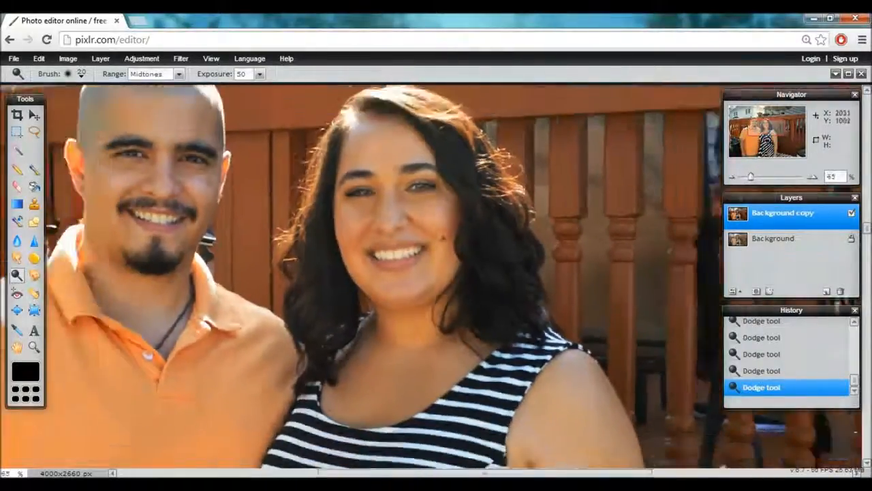
scroll(491, 260, "down", 3)
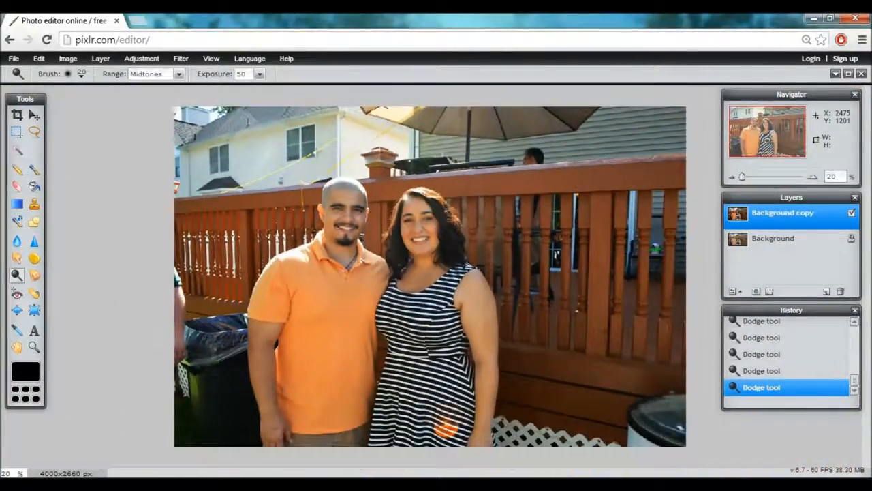
- Try the Burn tool on the woman's upper face with the Midtones range, and revert to the last Dodge tool history state
scroll(491, 259, "up", 2)
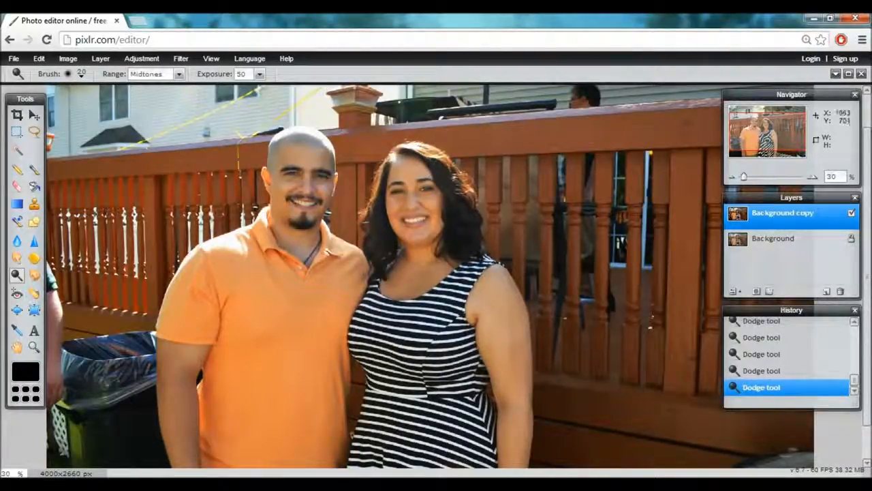
left_click(34, 274)
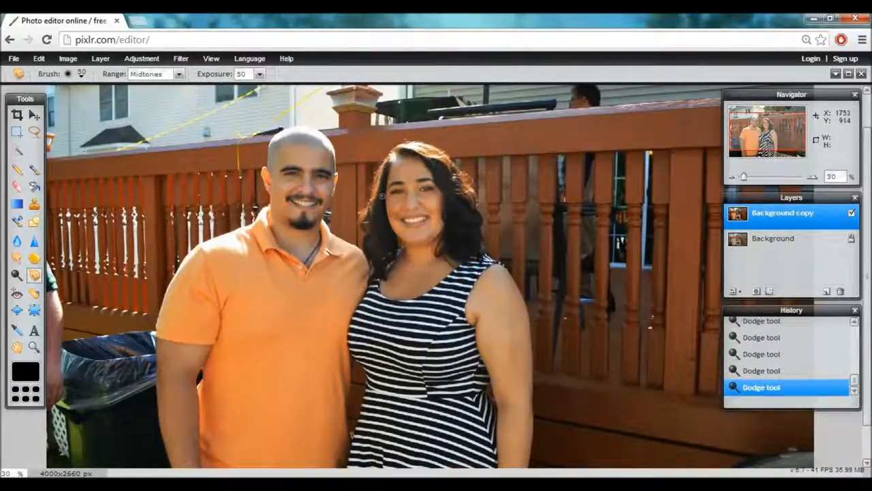
left_click_drag(402, 192, 422, 173)
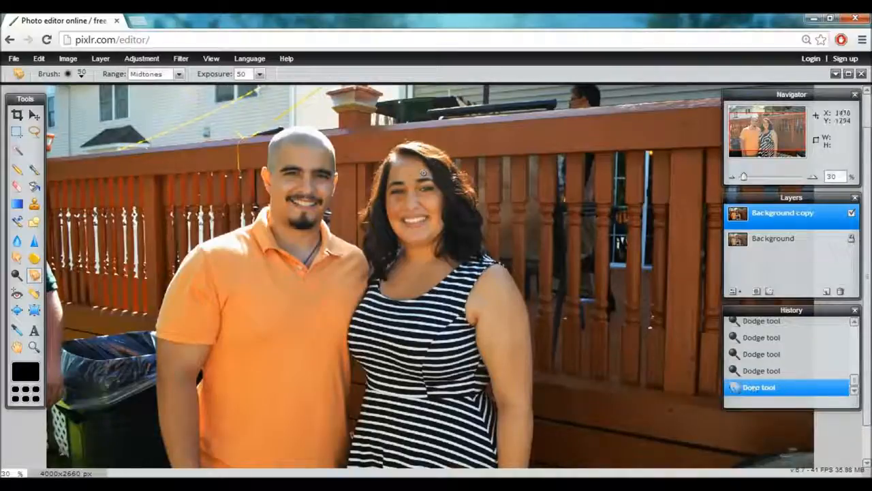
left_click(773, 370)
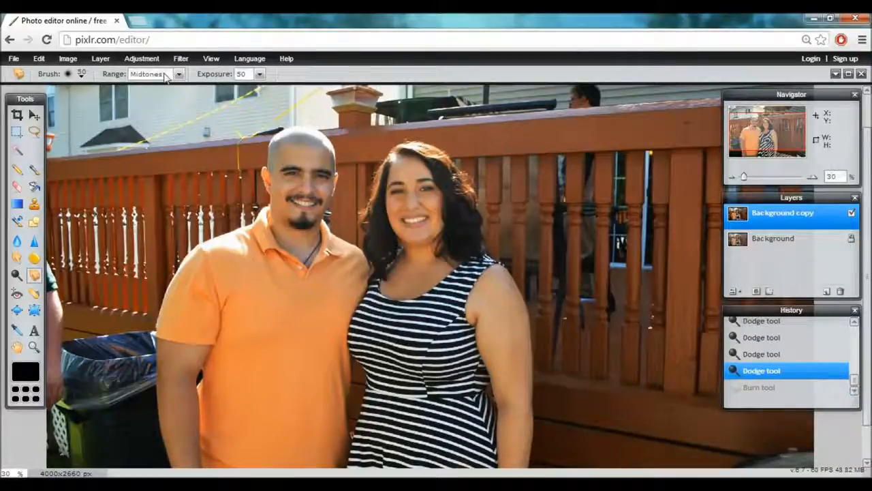
- Set the Burn tool's range to Highlights and darken a strip across the woman's forehead
left_click(165, 77)
left_click(164, 76)
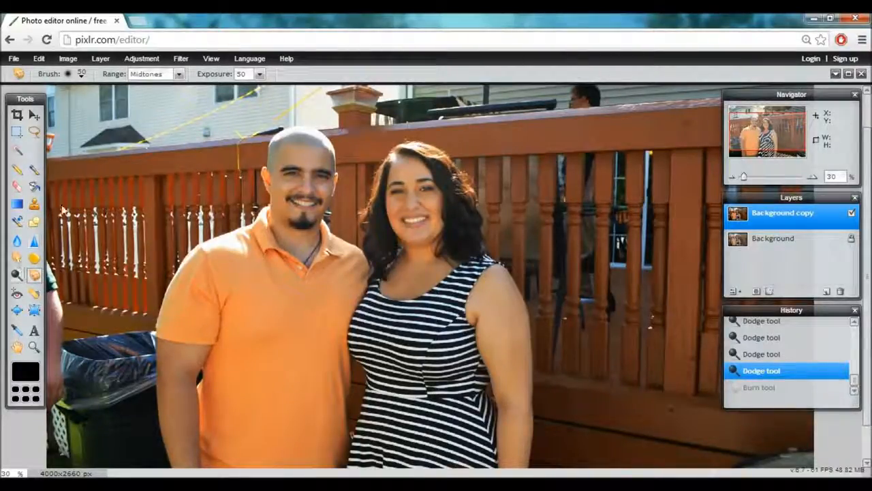
left_click(81, 73)
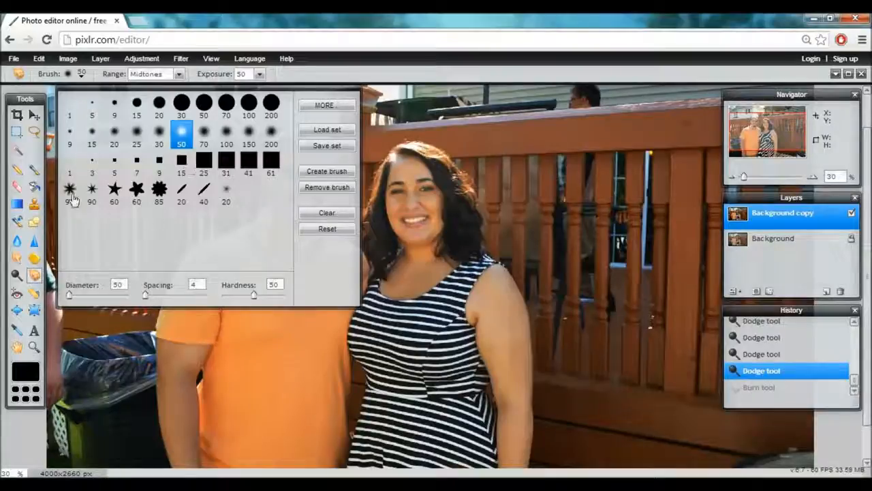
left_click(146, 75)
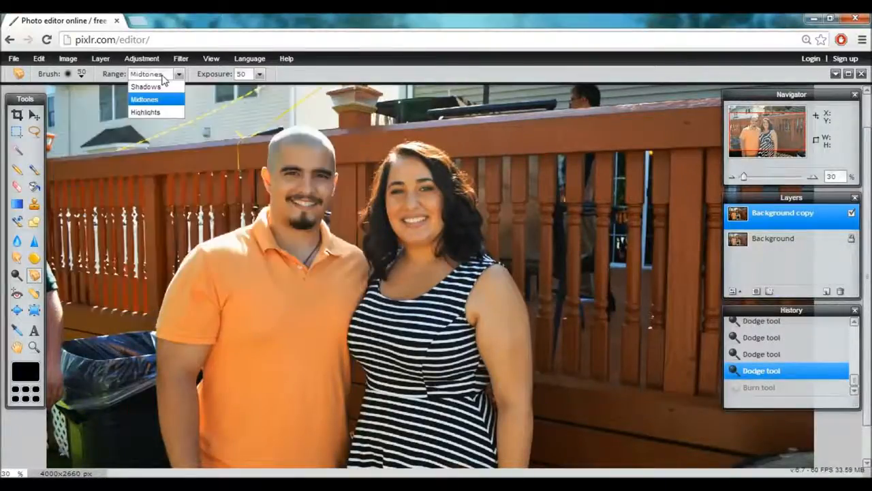
left_click(154, 113)
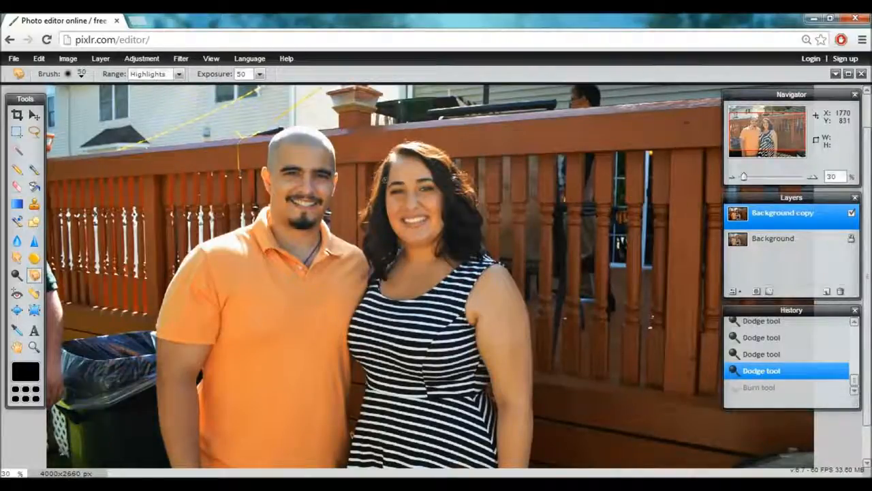
left_click_drag(396, 167, 414, 163)
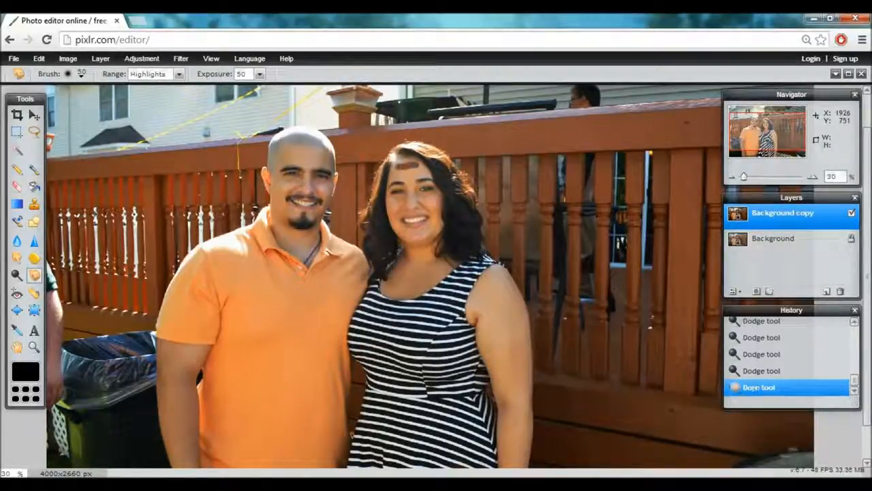
- Try the Burn tool with the Shadows range on the woman's forehead
left_click(148, 73)
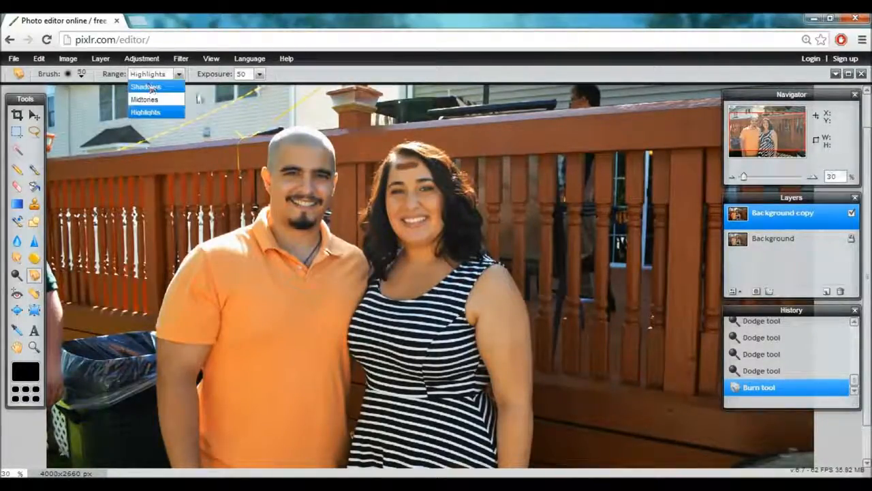
left_click(145, 86)
left_click_drag(421, 173, 382, 175)
left_click(171, 79)
left_click(146, 86)
- Try the Dodge tool on the woman's cheek and nose with the Midtones range and with the Shadows range
left_click(17, 274)
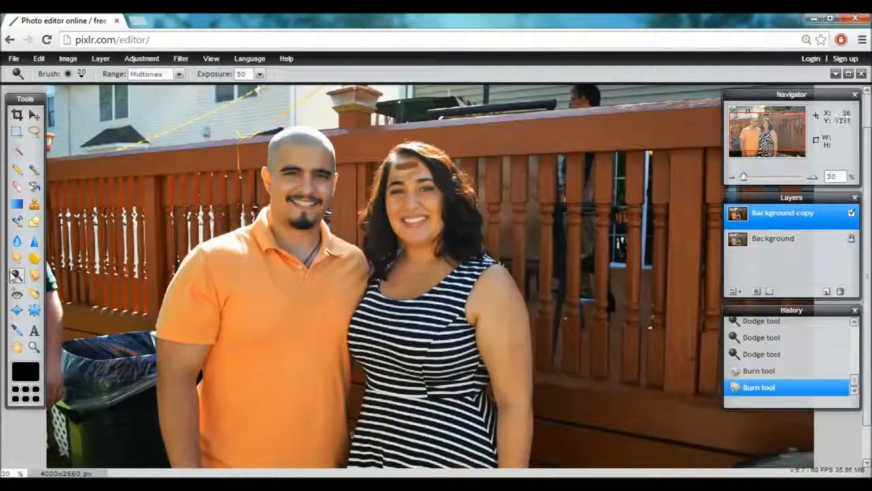
left_click_drag(391, 204, 406, 201)
left_click(165, 79)
left_click(166, 86)
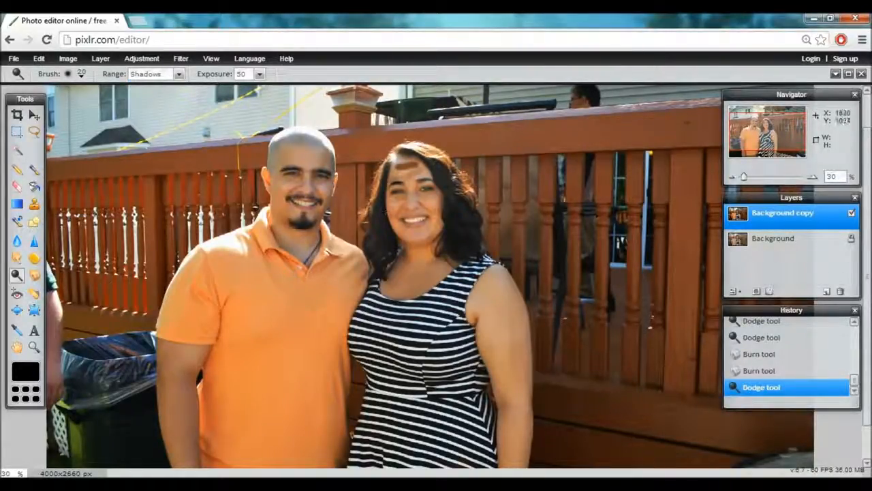
left_click_drag(409, 200, 413, 199)
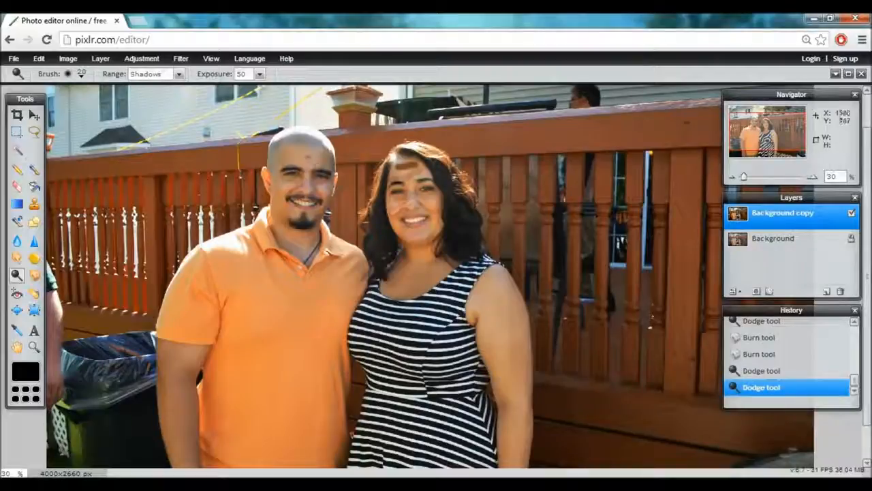
- Try the Dodge tool's Highlights range on the woman's face, and revert to the Dodge tool history state before the Burn strokes
left_click(154, 76)
left_click(154, 109)
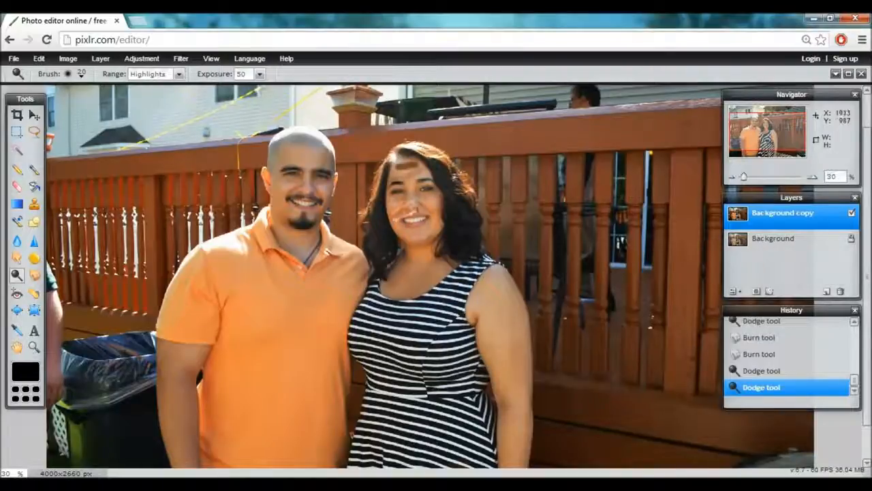
left_click(414, 225)
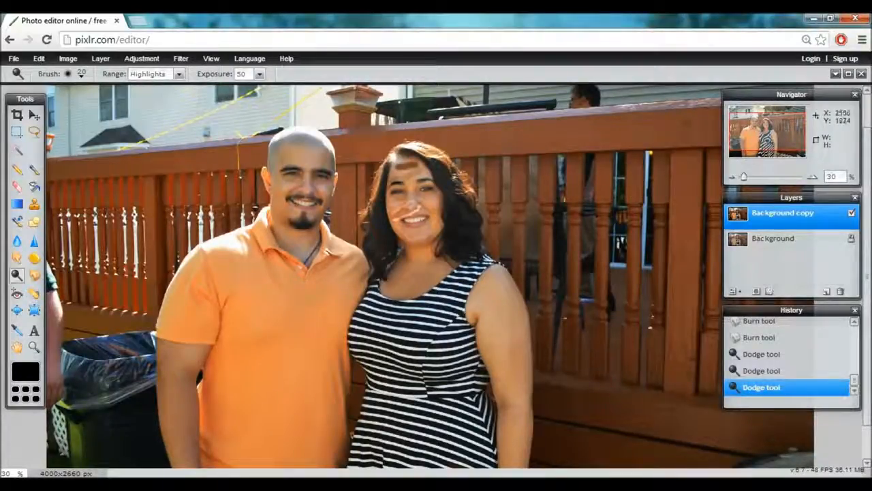
scroll(808, 347, "up", 1)
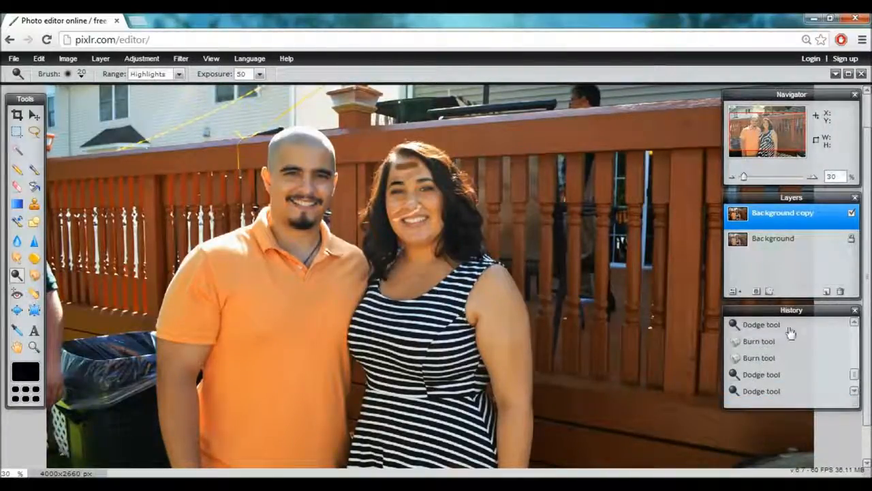
left_click(766, 335)
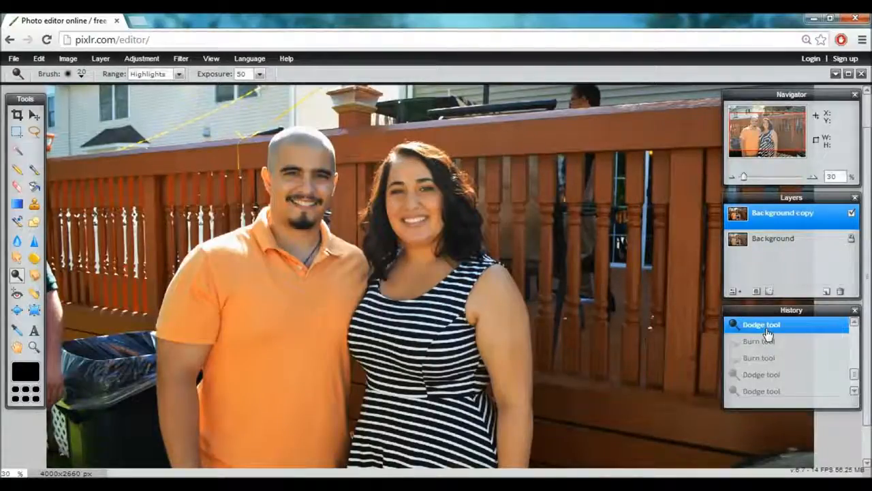
- Duplicate the retouched Background copy layer and show the layer's opacity and blend mode settings
scroll(842, 117, "down", 1)
left_click_drag(817, 227, 826, 291)
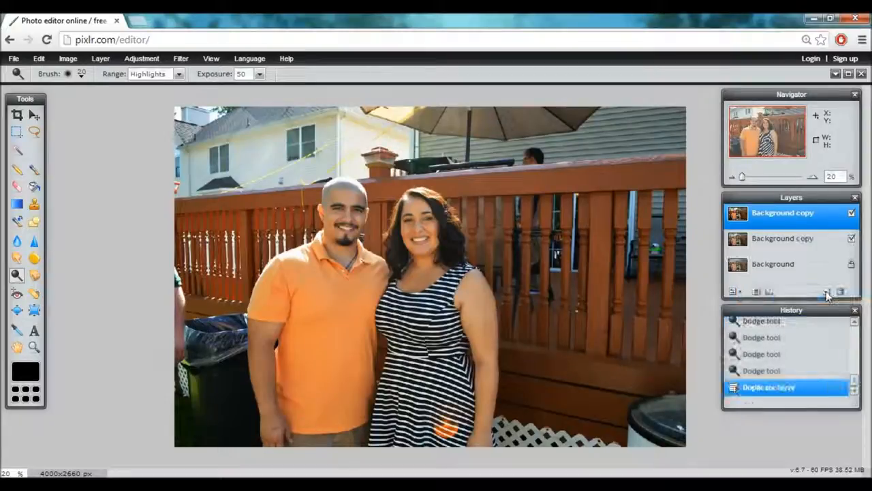
left_click(740, 291)
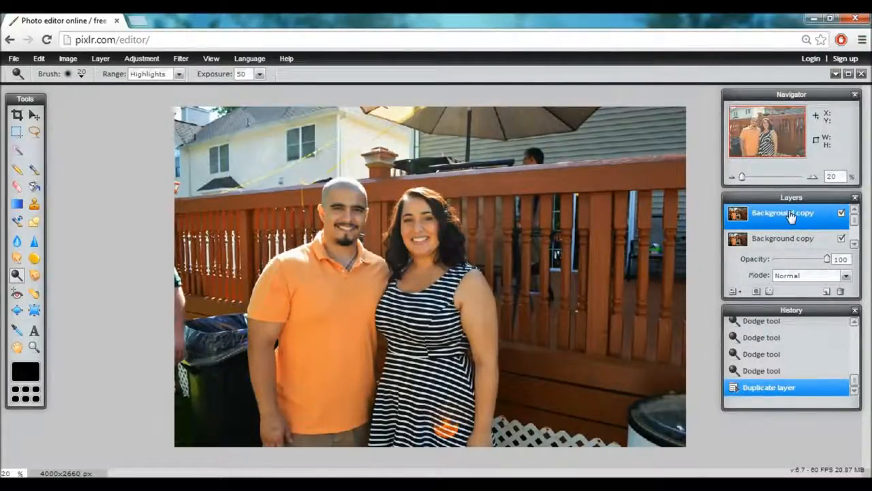
- Set the topmost Background copy's blend mode to Overlay and its opacity to 12
left_click(810, 278)
left_click(810, 267)
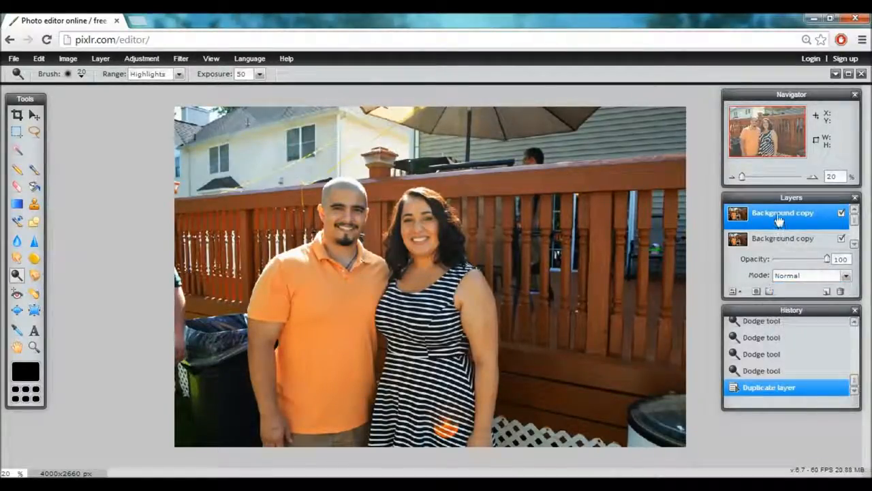
left_click(799, 275)
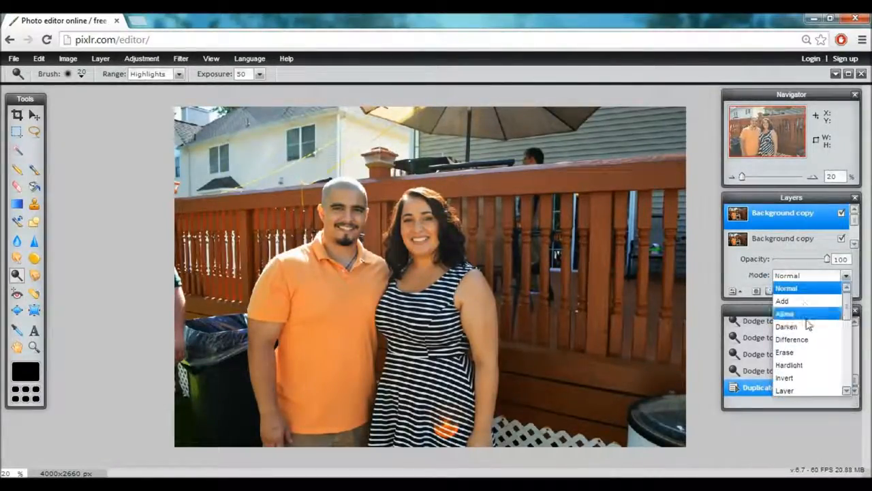
scroll(808, 325, "down", 1)
scroll(808, 326, "down", 3)
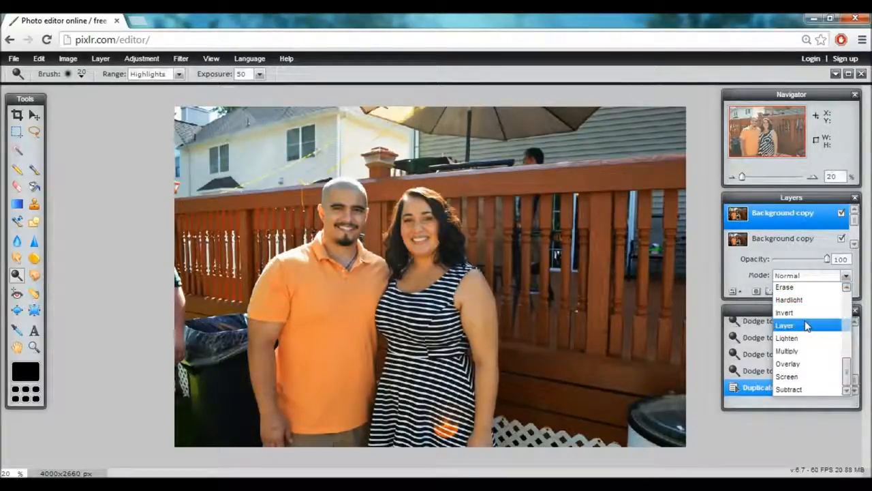
left_click(799, 365)
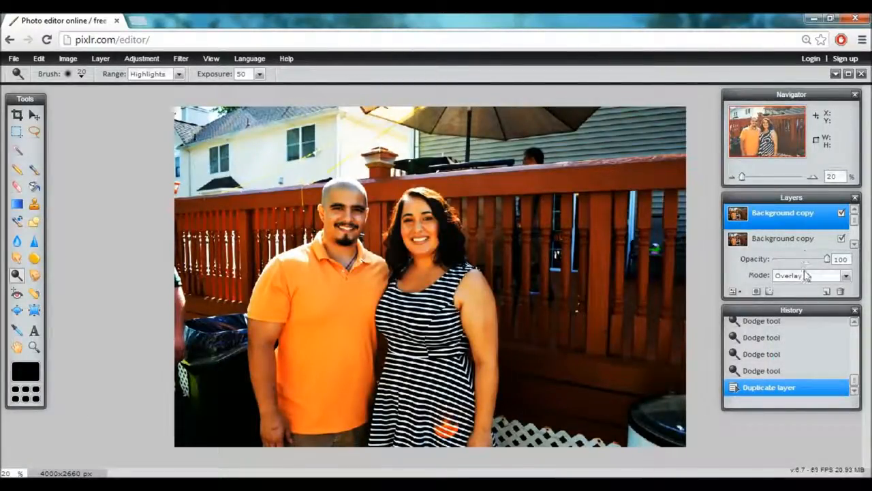
left_click_drag(832, 265, 757, 269)
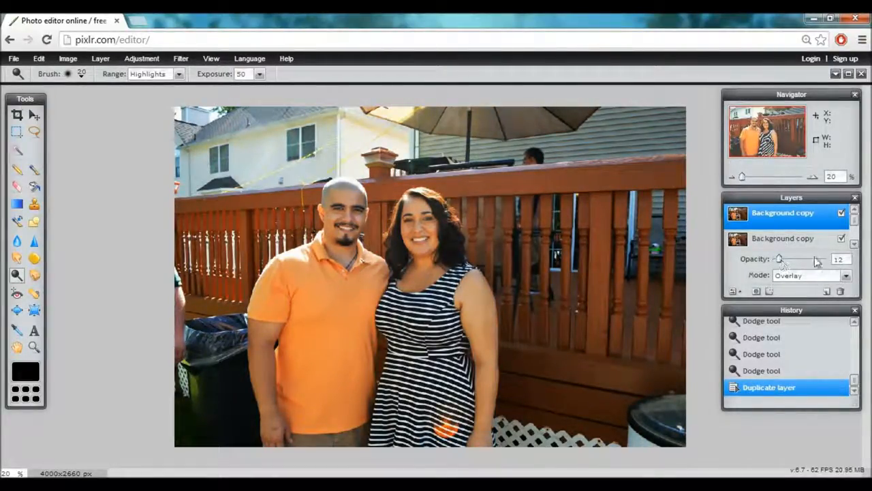
- Duplicate the Background copy beneath the Overlay layer and try the Hardlight blend mode at different opacities
left_click(813, 245)
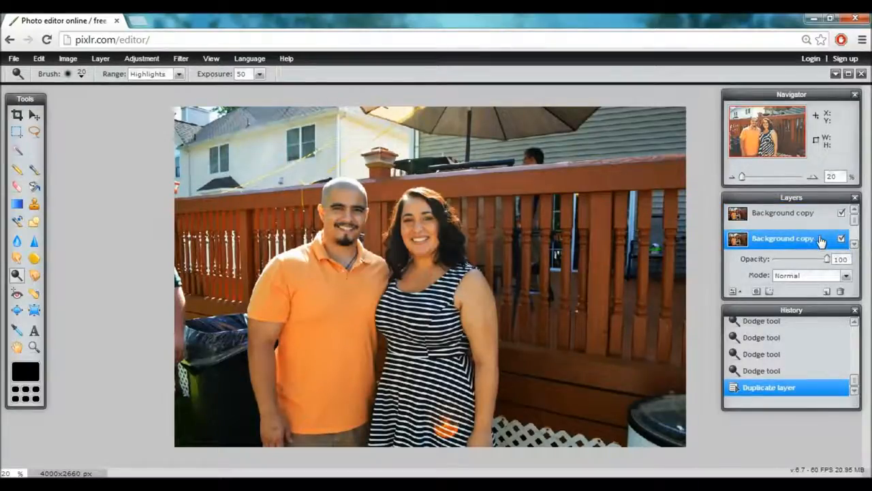
left_click_drag(820, 244, 829, 297)
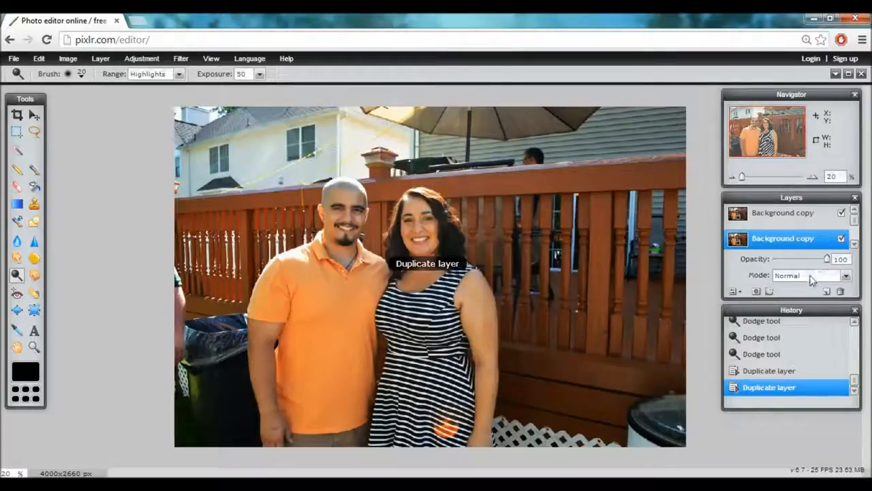
left_click(811, 276)
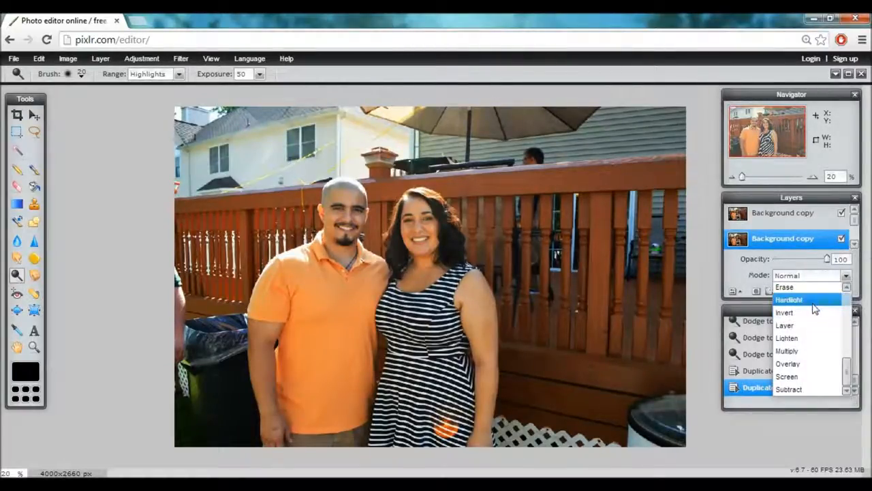
left_click(813, 300)
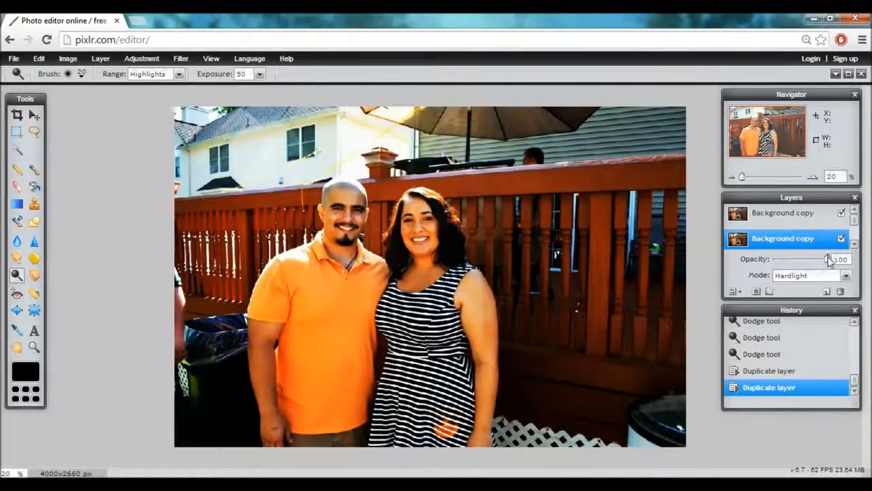
mouse_move(820, 263)
left_mouse_down()
mouse_move(751, 266)
mouse_move(800, 254)
mouse_move(792, 254)
mouse_move(764, 262)
mouse_move(828, 262)
left_mouse_up()
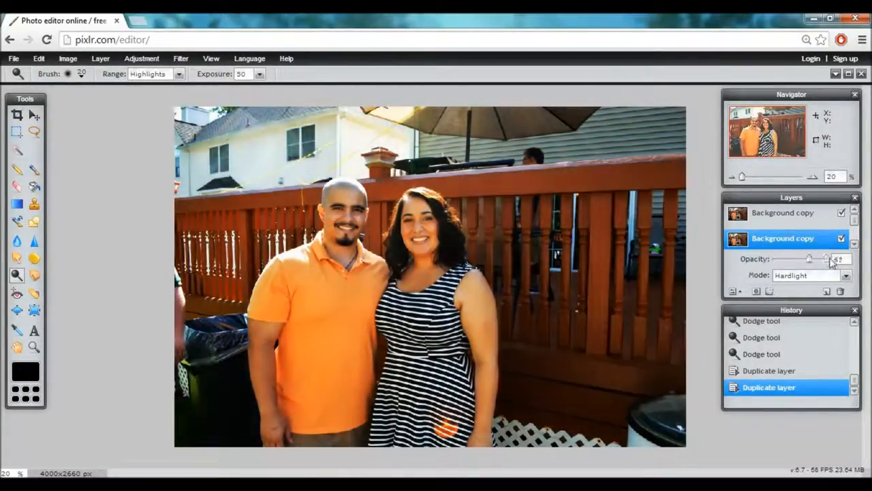
- Set the selected Background copy's blend mode to Multiply and its opacity to 15
left_click(812, 279)
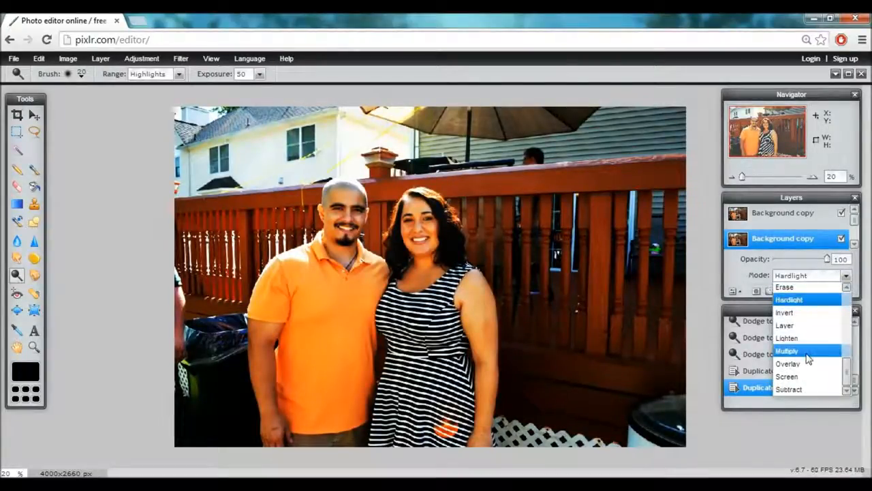
left_click(810, 352)
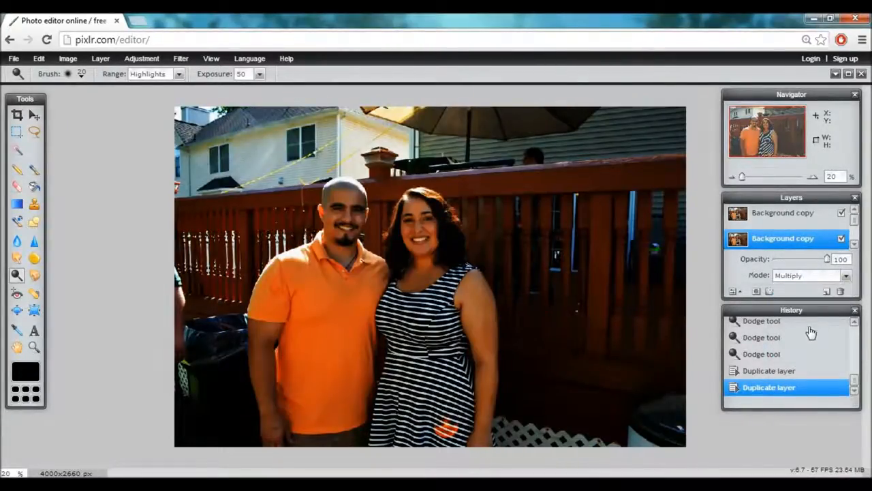
left_click_drag(825, 261, 780, 263)
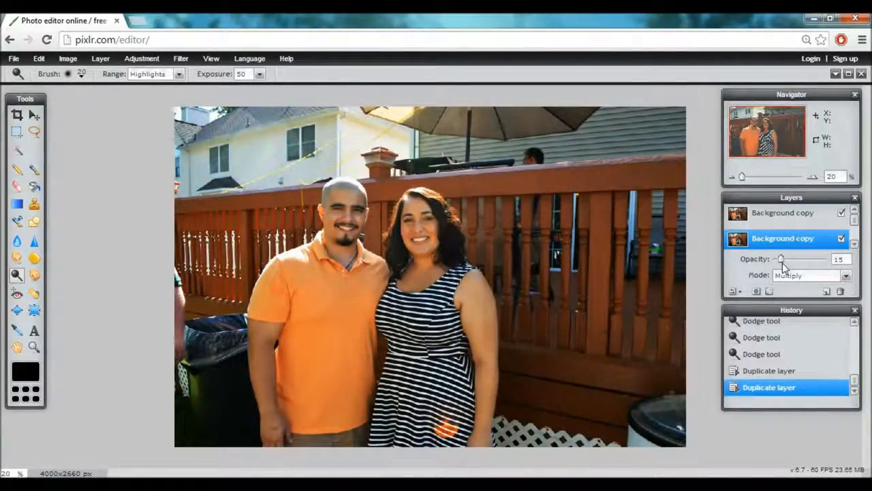
- Duplicate the Background copy beneath the Multiply layer and set the new copy's blend mode to Alpha
left_click(853, 244)
left_click(829, 240)
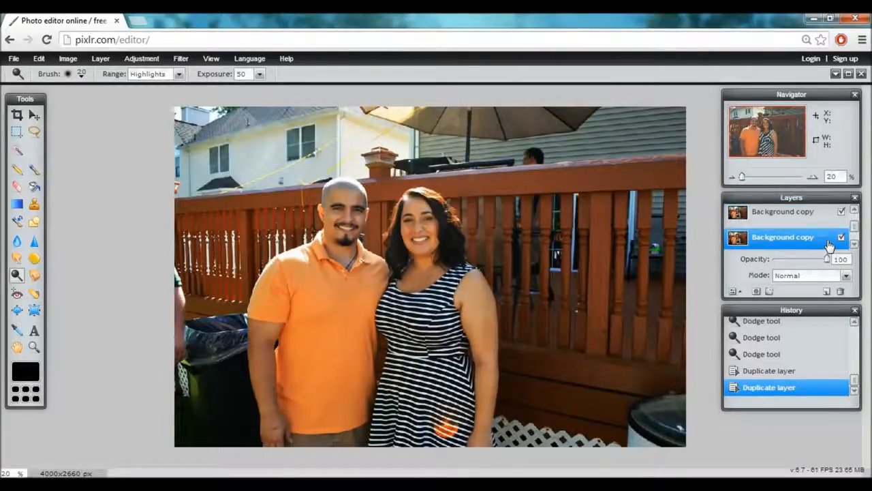
left_click(825, 291)
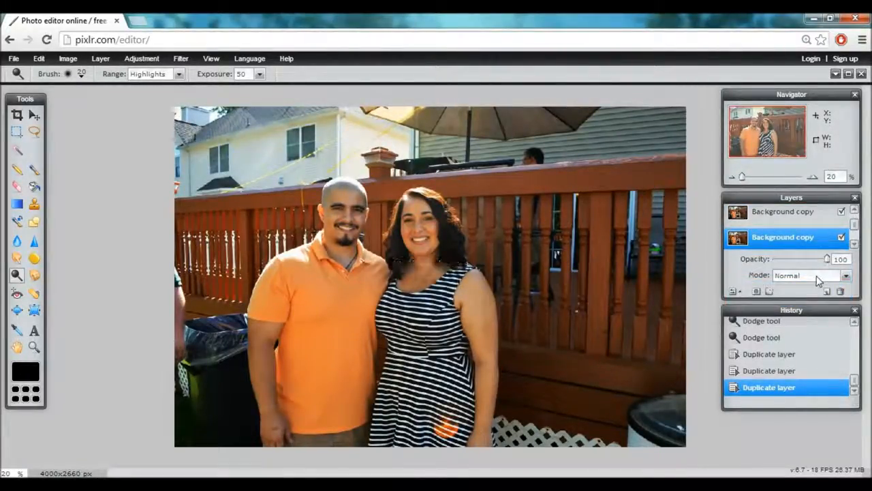
left_click(818, 275)
scroll(835, 347, "up", 2)
scroll(837, 344, "up", 2)
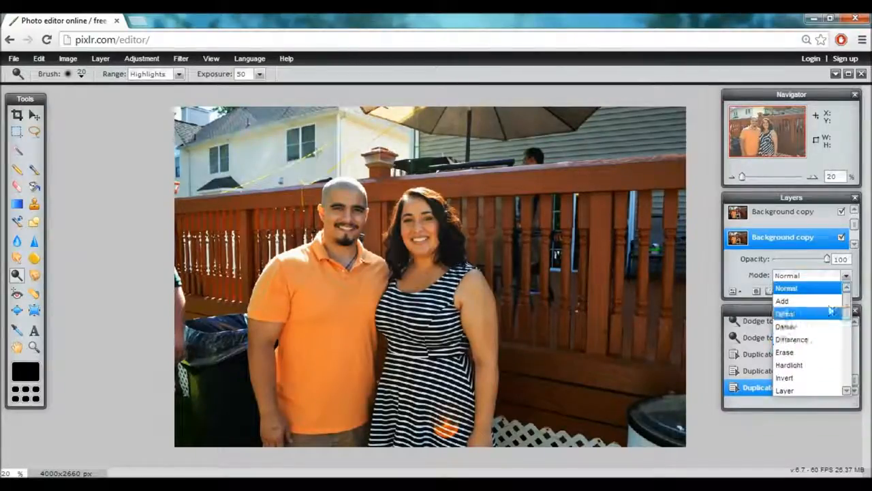
left_click(821, 313)
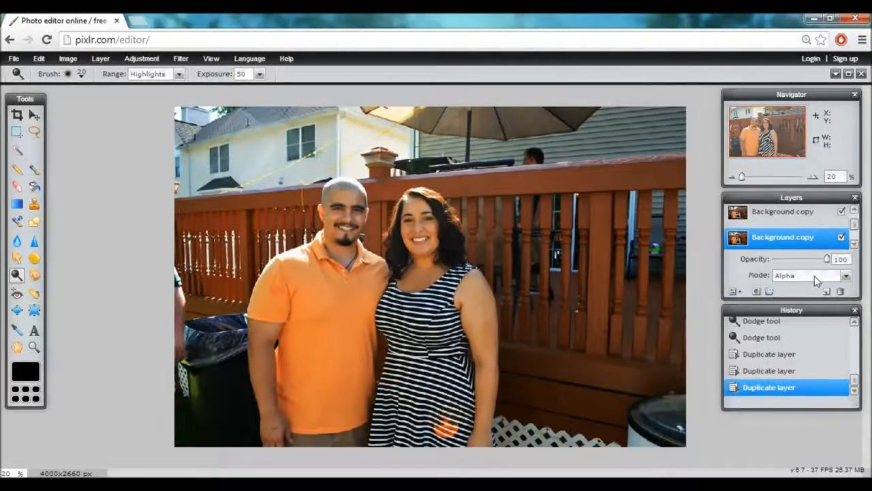
- Change the selected copy's blend mode to Add and set its opacity to 13
left_click(818, 278)
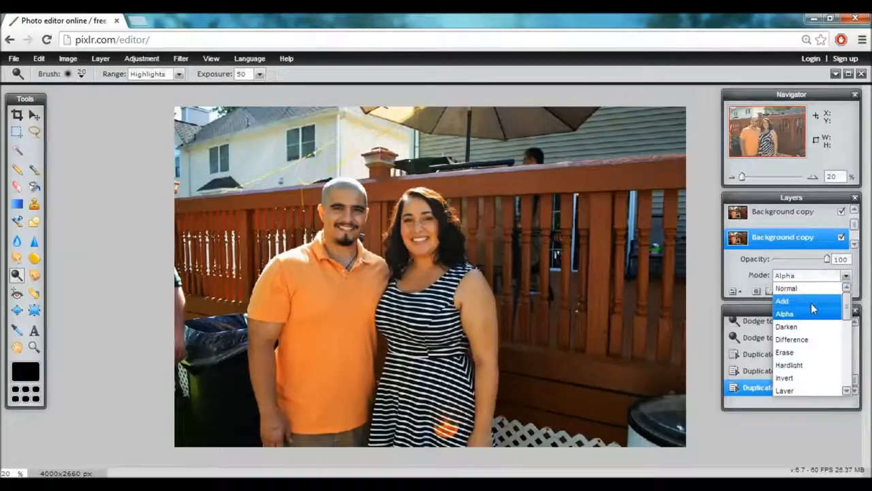
left_click(810, 304)
left_click_drag(819, 265, 782, 264)
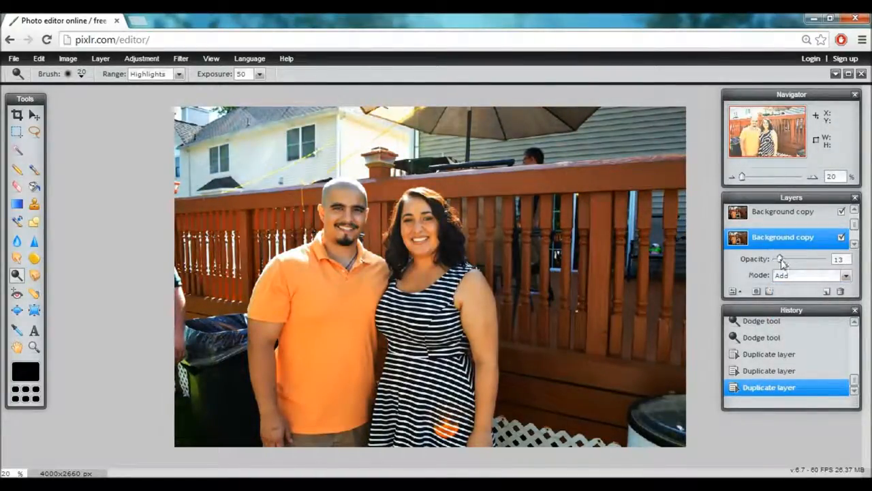
- Duplicate the Background copy beneath the Add layer and set the new copy's blend mode to Darken
left_click(854, 243)
left_click_drag(804, 225, 826, 292)
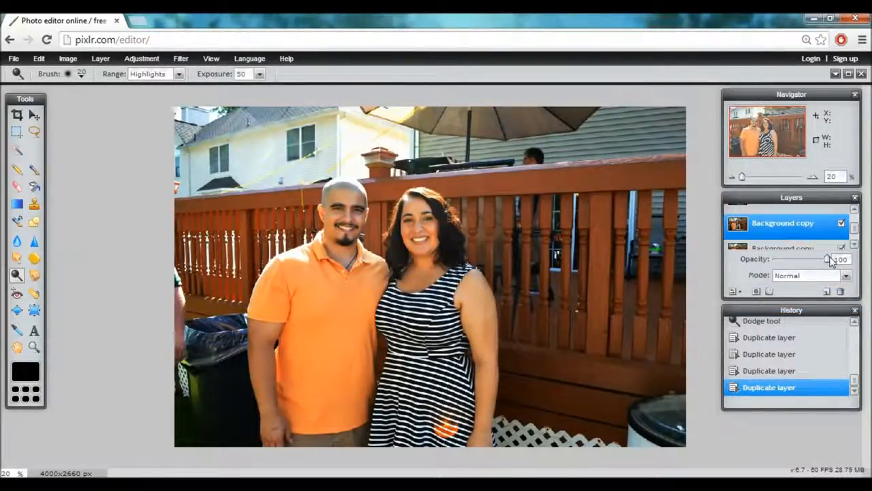
left_click(819, 279)
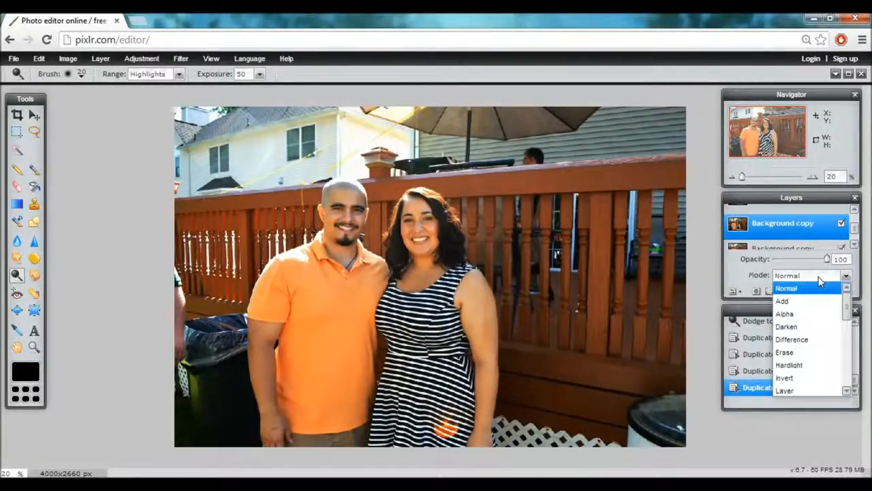
left_click(808, 332)
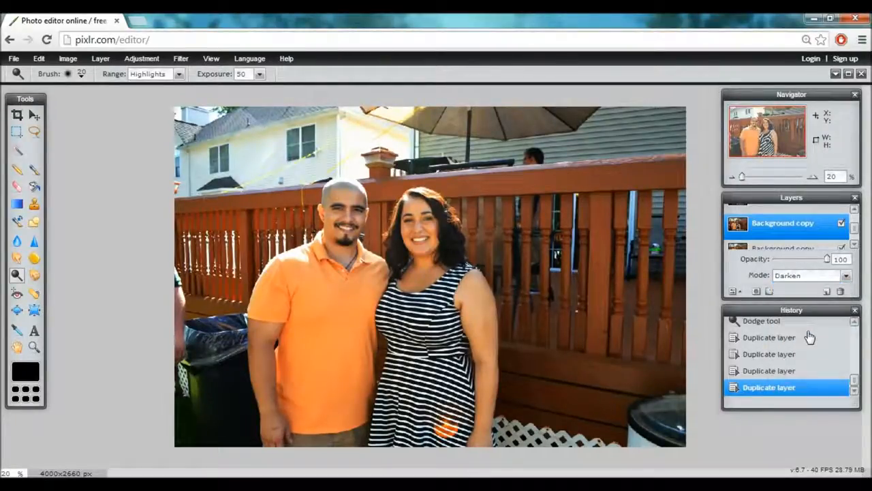
- Try the Difference blend mode on the selected copy, and set its mode to Normal
left_click(814, 277)
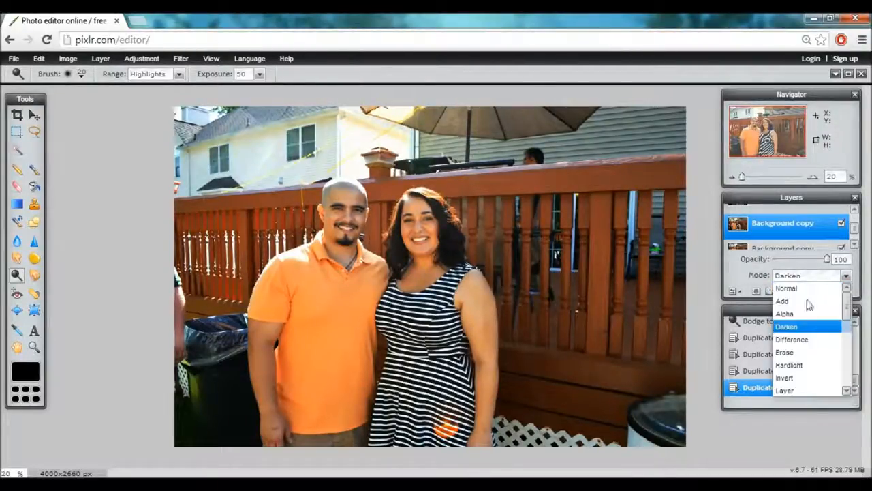
left_click(794, 339)
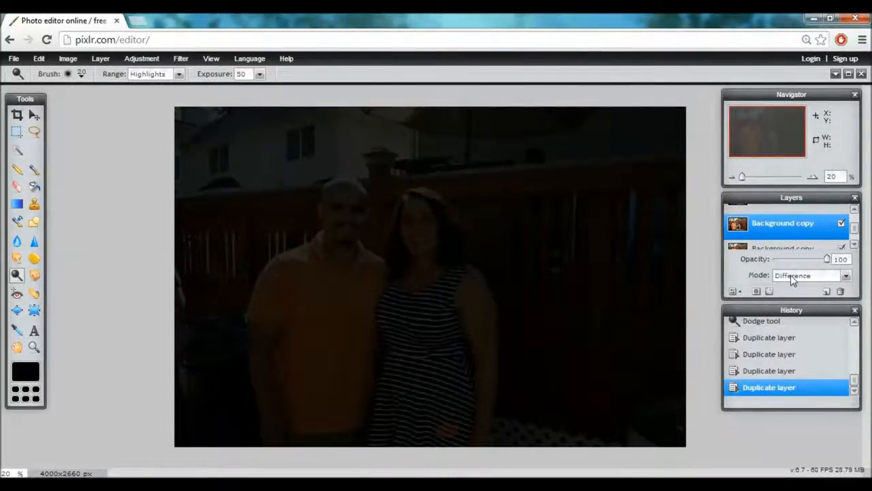
left_click(790, 275)
left_click(788, 288)
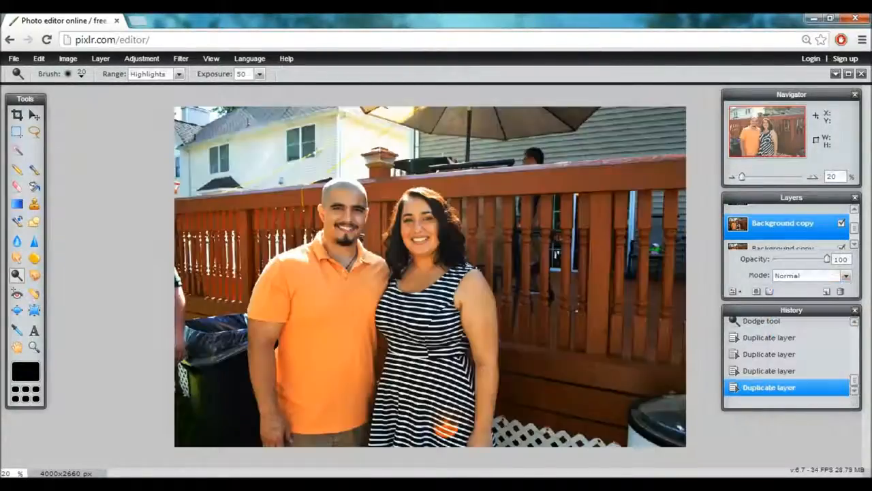
- Apply the Mimic HDR filter to the selected Background copy and set that layer's opacity to 26
left_click(180, 59)
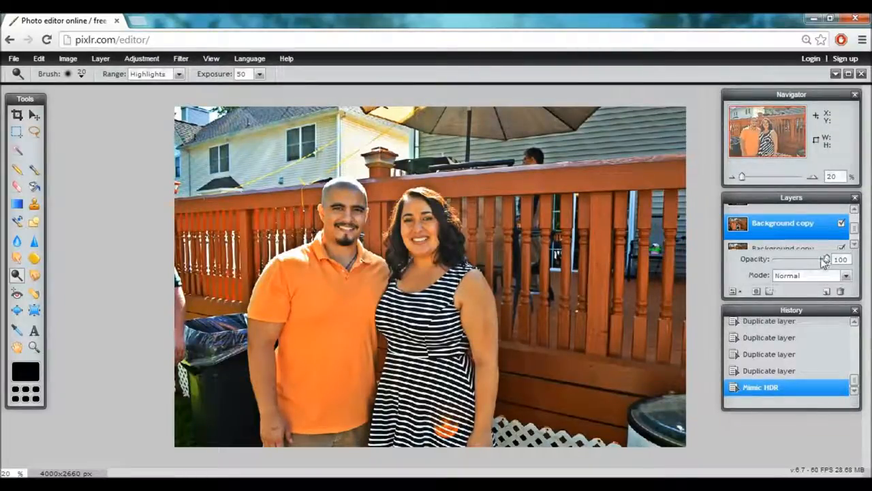
left_click_drag(827, 260, 771, 265)
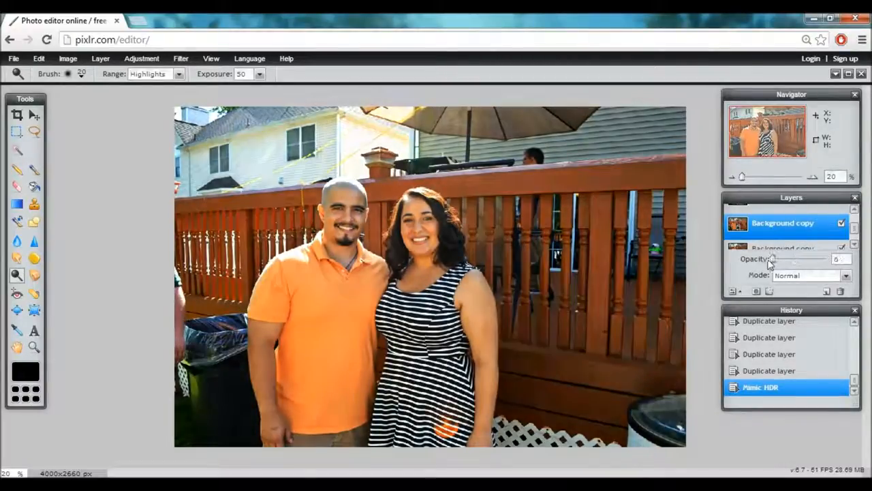
scroll(341, 191, "up", 3)
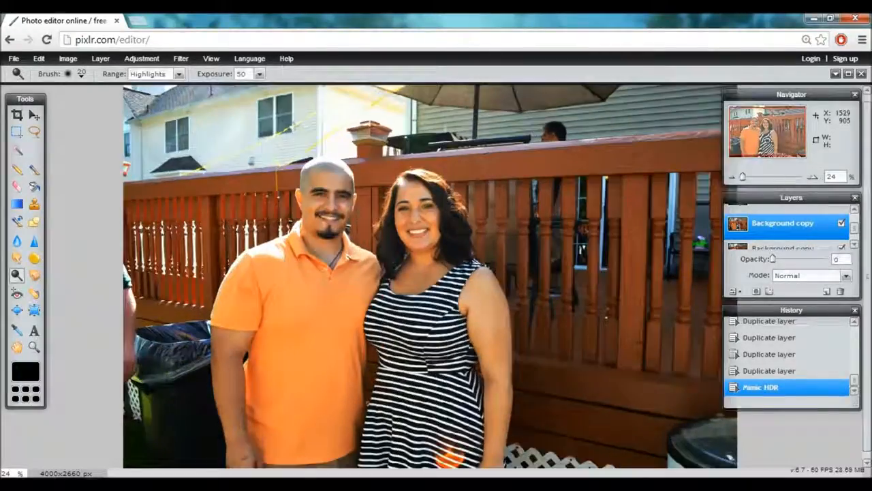
scroll(375, 157, "up", 1)
scroll(377, 129, "up", 1)
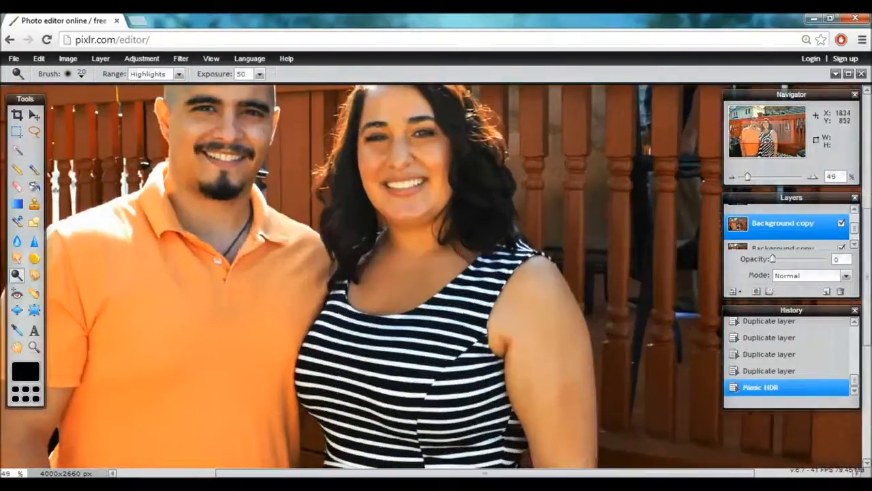
left_click(17, 349)
left_click_drag(291, 130, 363, 256)
left_click_drag(356, 238, 350, 226)
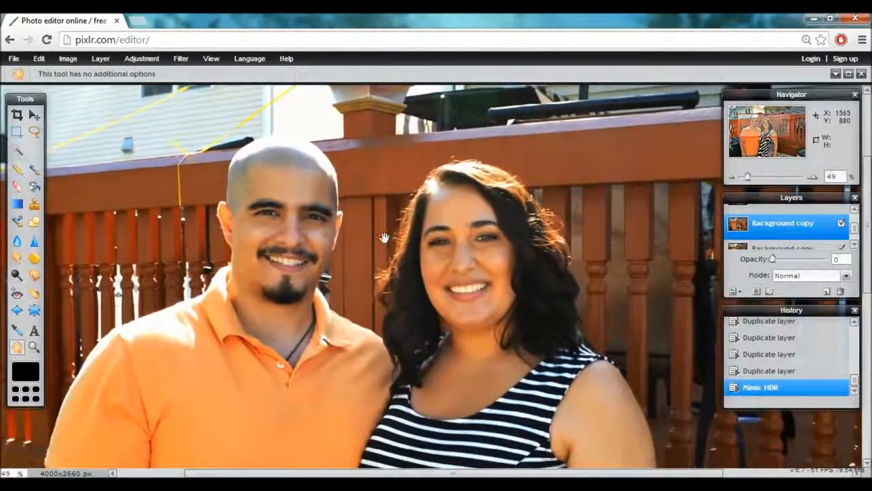
mouse_move(774, 260)
left_mouse_down()
mouse_move(819, 263)
mouse_move(788, 262)
left_mouse_up()
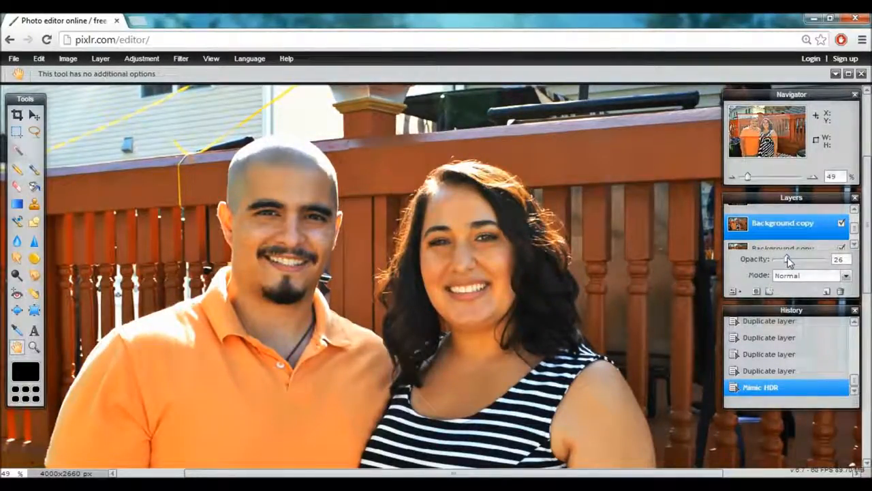
- Flatten the image so all Background copies merge into a single Background layer
left_click(180, 58)
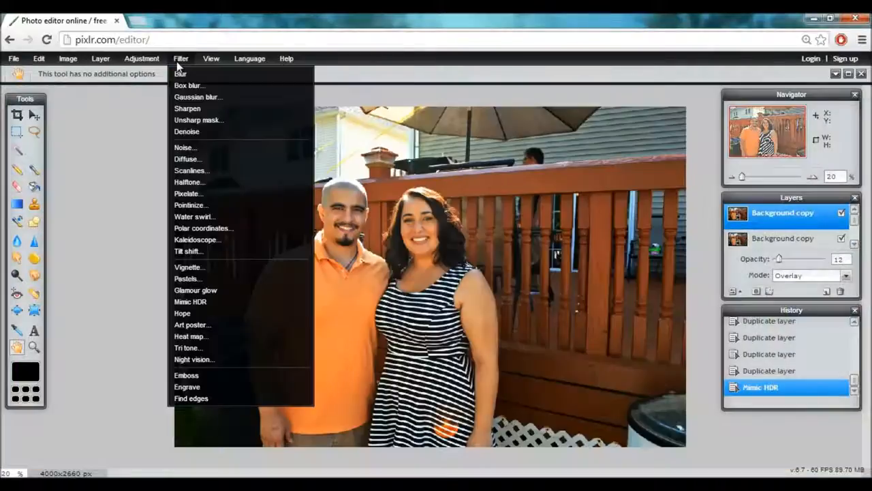
left_click(179, 60)
left_click(101, 60)
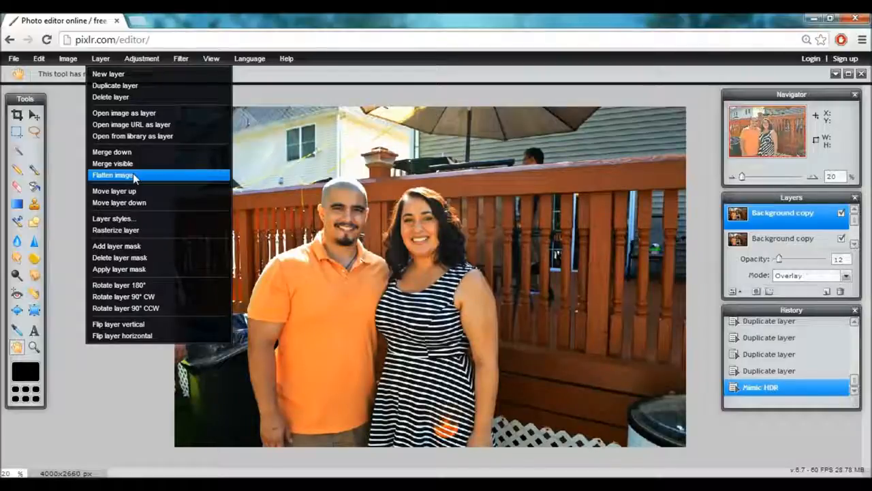
left_click(133, 171)
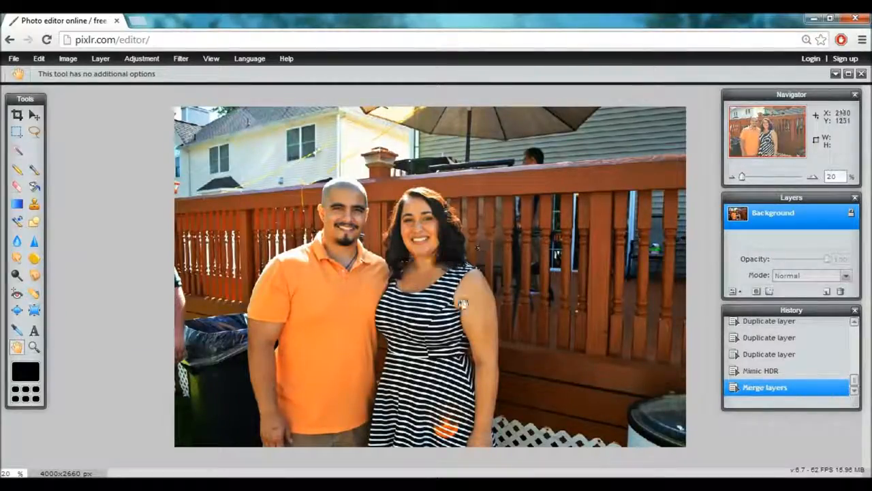
- Start saving the photo to the computer and name the file Going Away Party 092 Edited
left_click(13, 60)
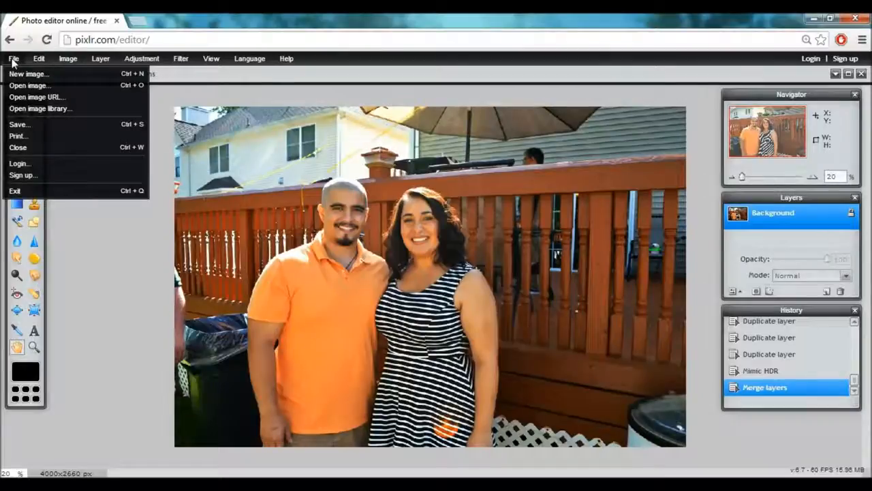
left_click(27, 125)
key("Return")
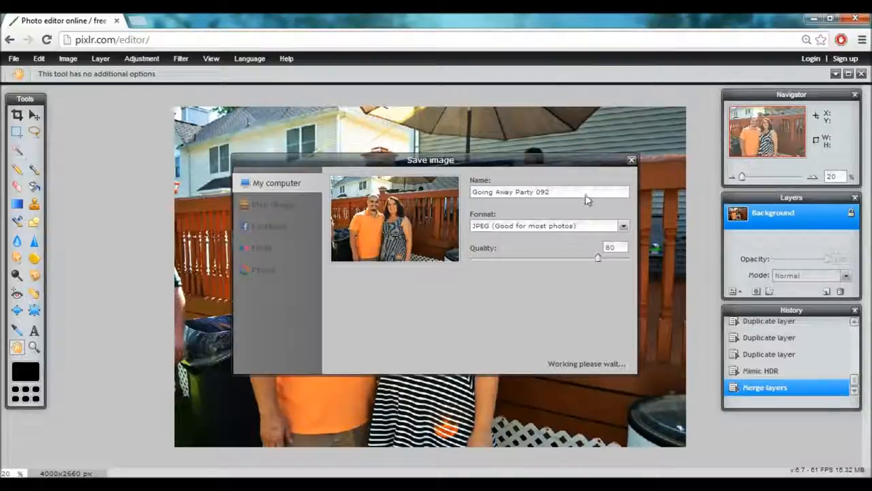
type("B")
type("dited")
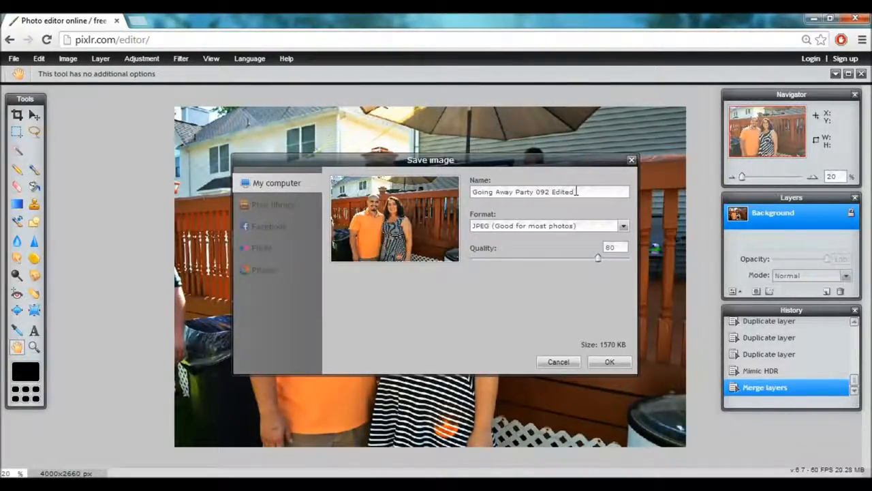
- Check the format and quality options and save the photo as a JPEG
left_click(574, 227)
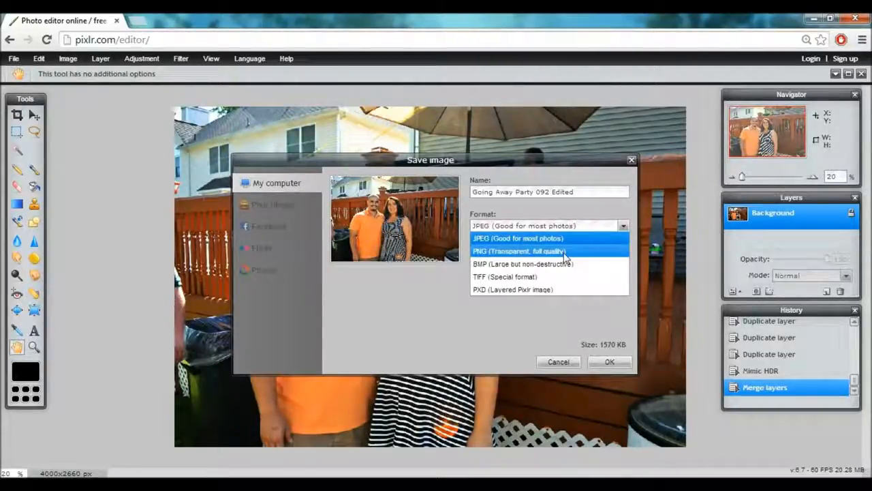
left_click(583, 223)
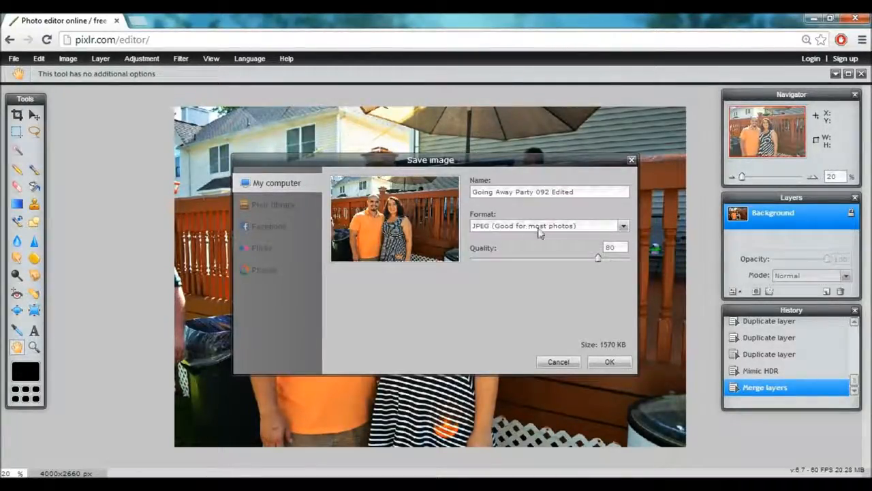
left_click(615, 248)
left_click_drag(618, 246, 597, 249)
left_click(602, 225)
left_click(549, 251)
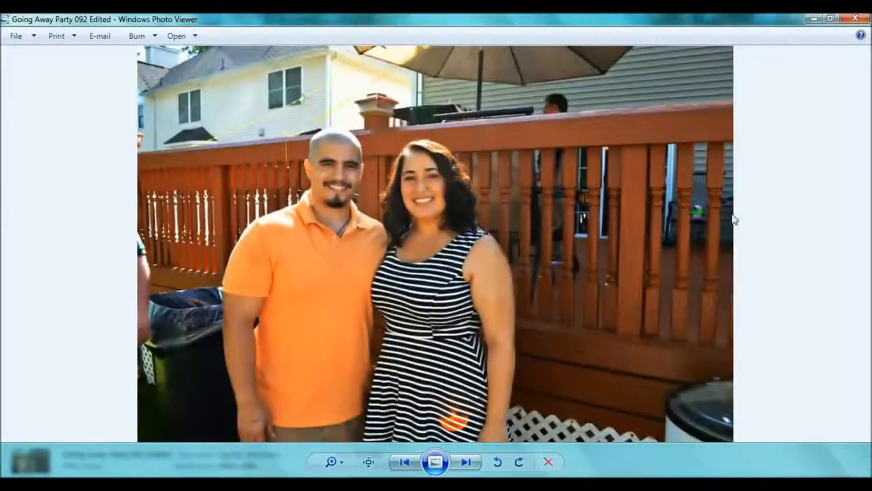
- Compare the original Going Away Party 092 photo with its edited version in Windows Photo Viewer
key("Left")
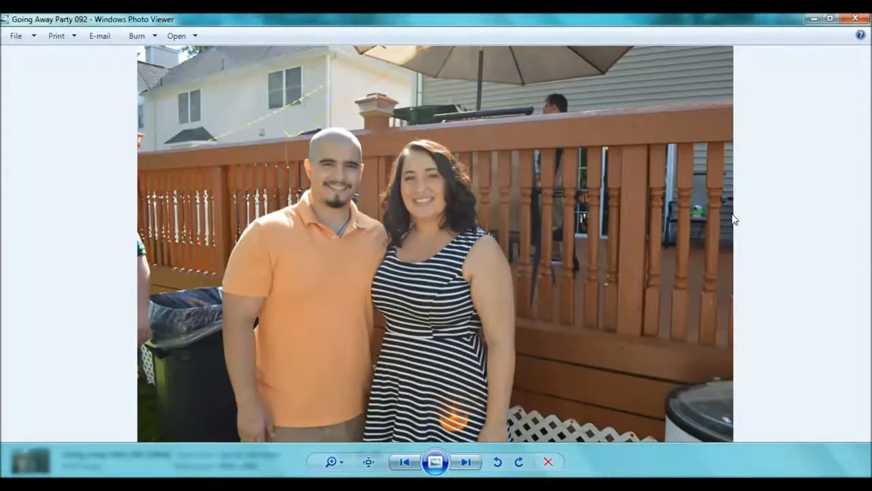
key("Right")
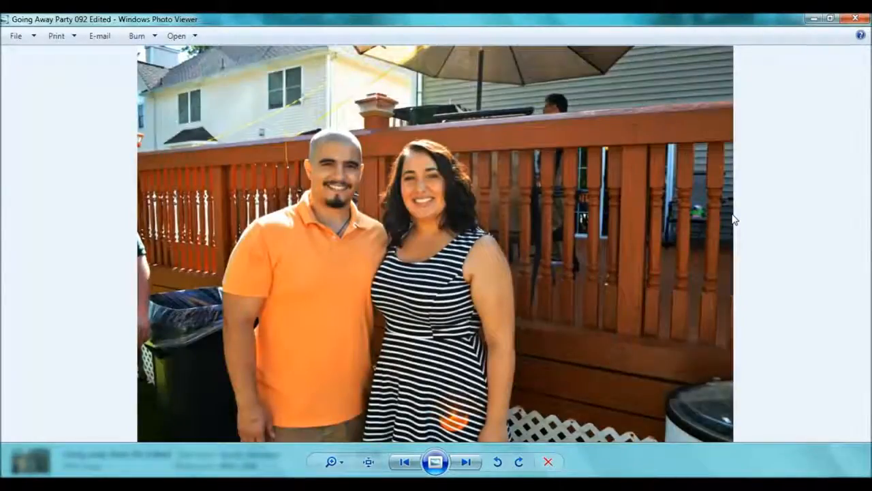
key("Left")
key("Right")
- Compare the original WTC memorial NYC 169 photo with its edited version
key("Right")
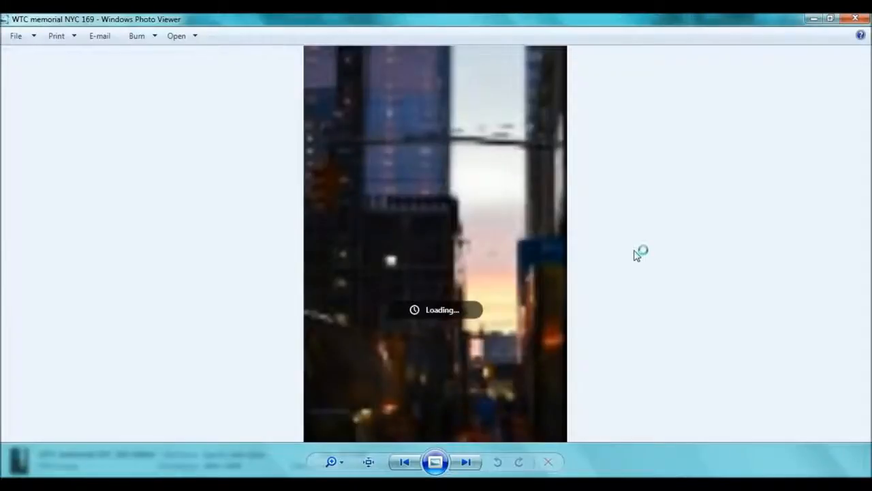
key("Right")
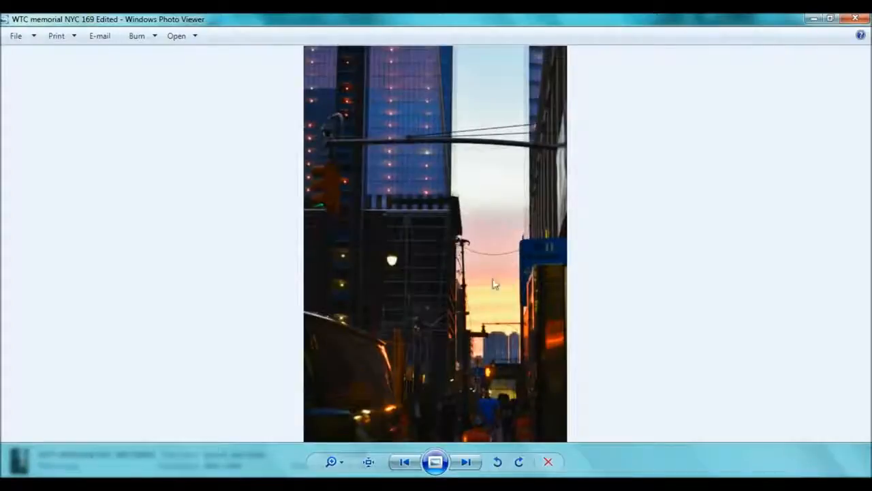
key("Left")
key("Right")
key("Left")
key("Right")
- Compare the original Bentley the New Pup 010 photo with its edited version, and close the viewer to return to Pixlr
key("Right")
key("Right")
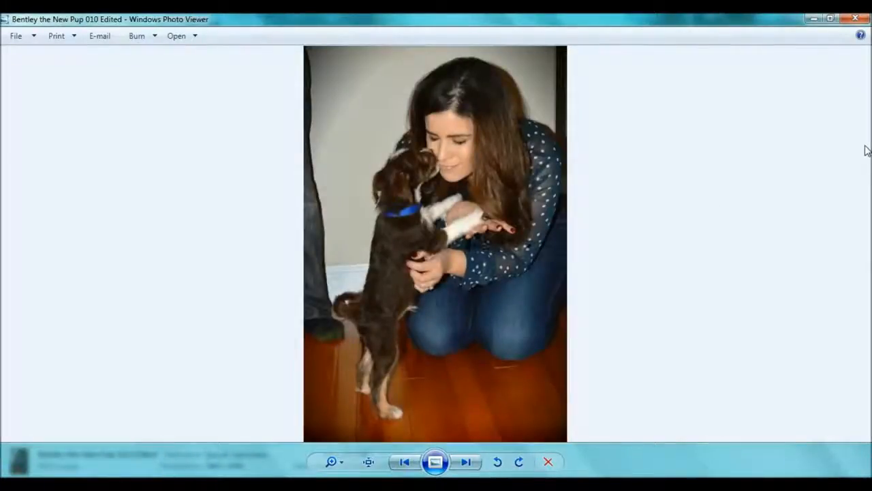
key("Left")
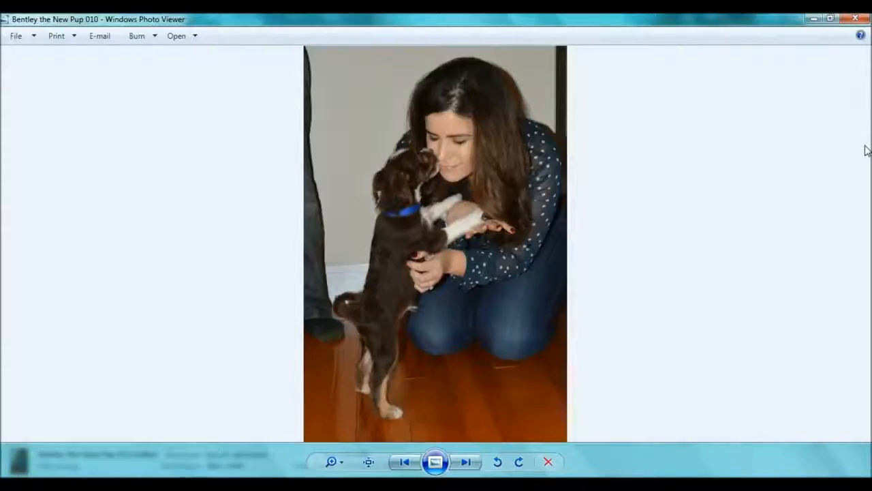
key("Right")
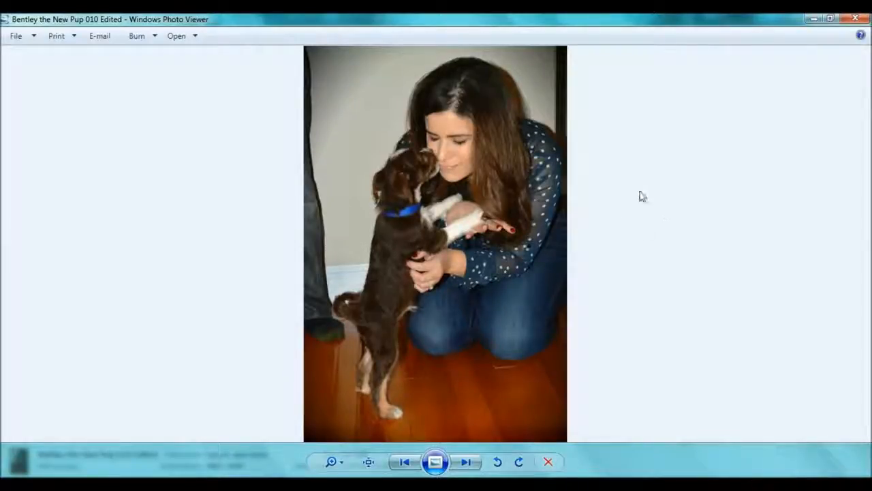
left_click(855, 18)
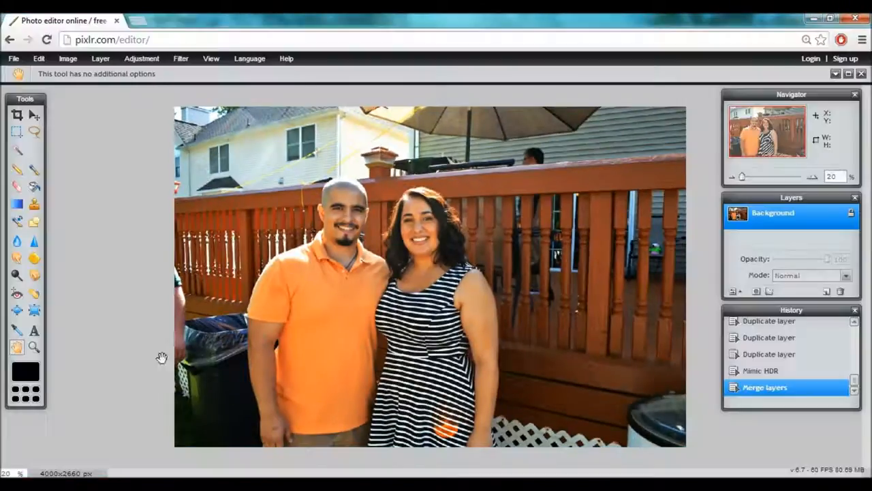
- Apply a linear Gradient with opacity 34, Pad spread and Add mode over the upper part of the photo
key("g")
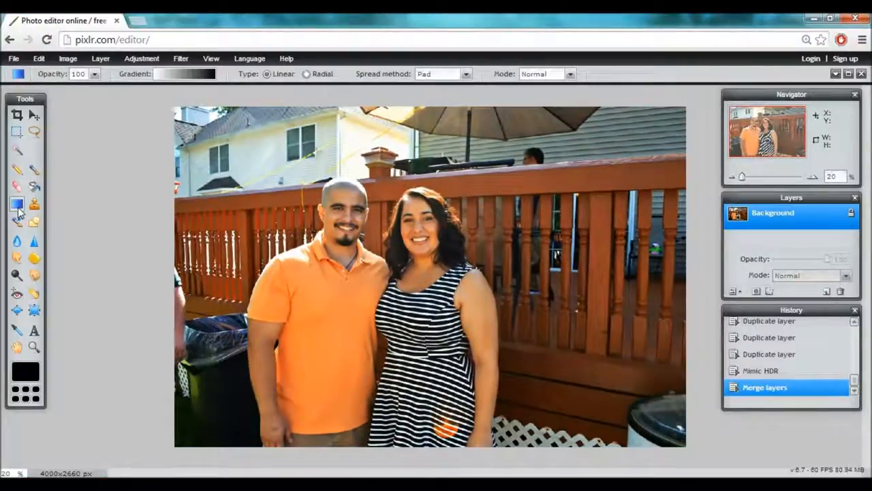
left_click(95, 74)
left_click_drag(95, 89, 56, 89)
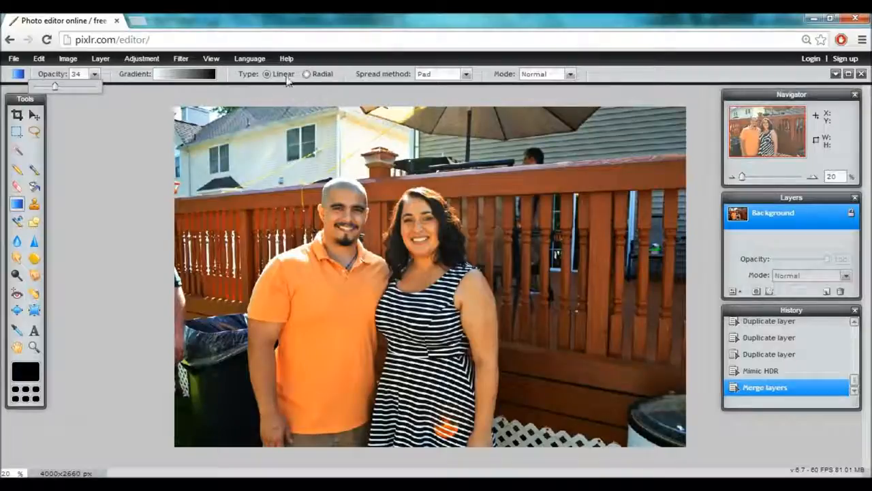
left_click(467, 75)
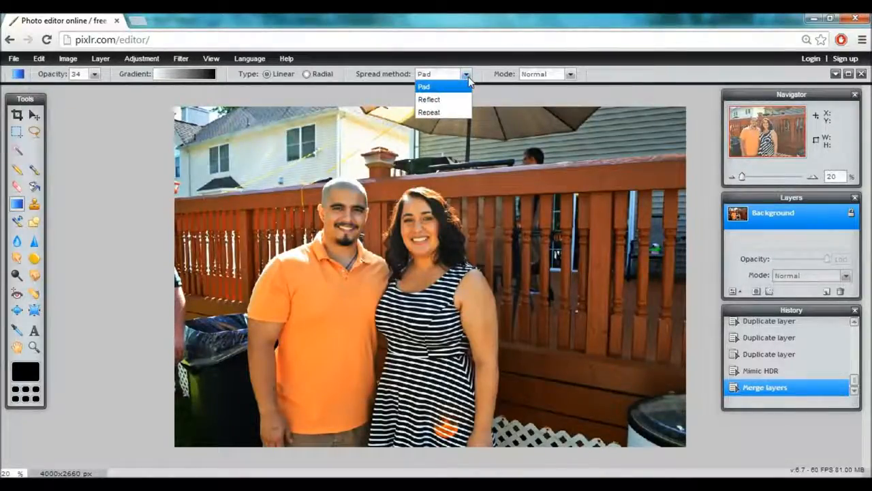
left_click(554, 75)
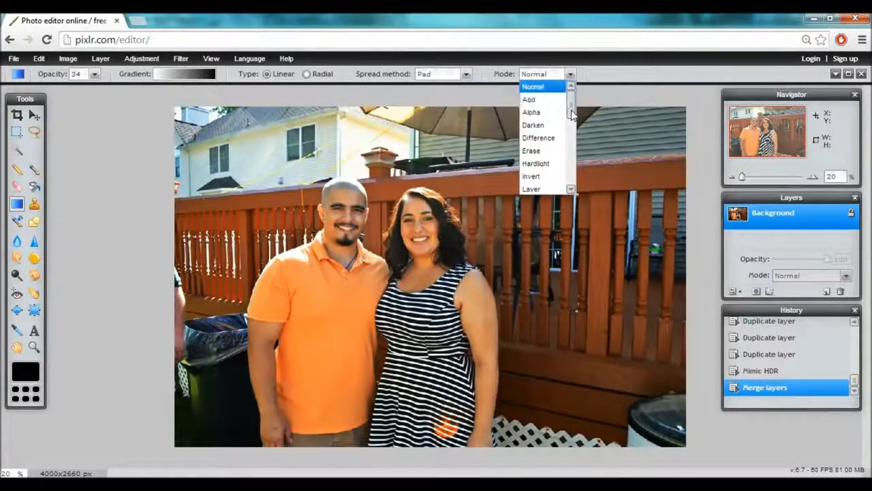
left_click(533, 100)
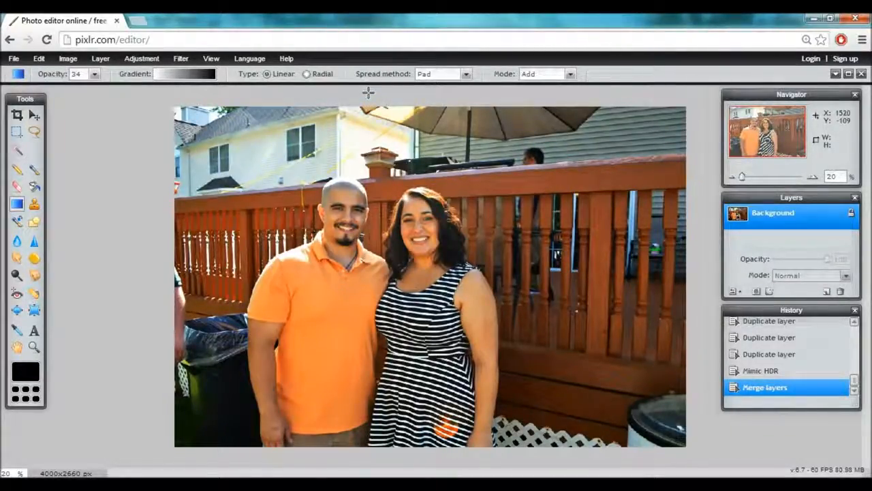
left_click_drag(374, 158, 372, 169)
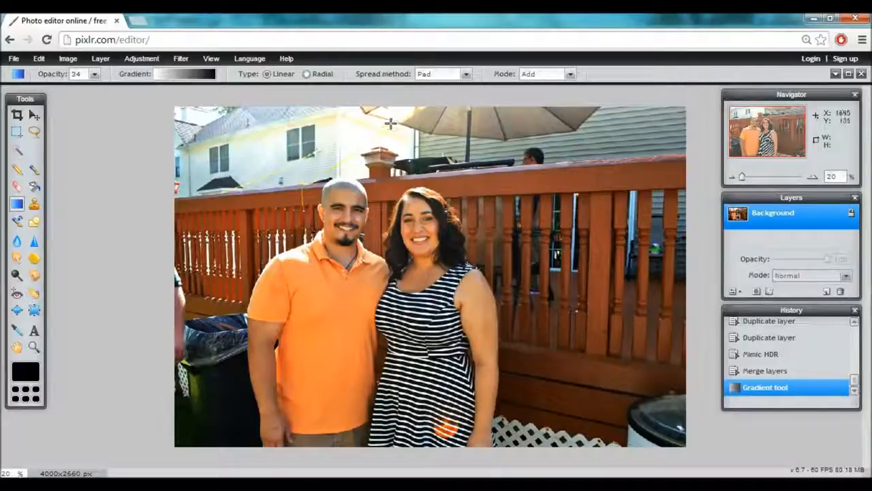
- Set the Gradient mode to Subtract and draw gradients inward from the photo's bottom edge and from its left edge
left_click(535, 74)
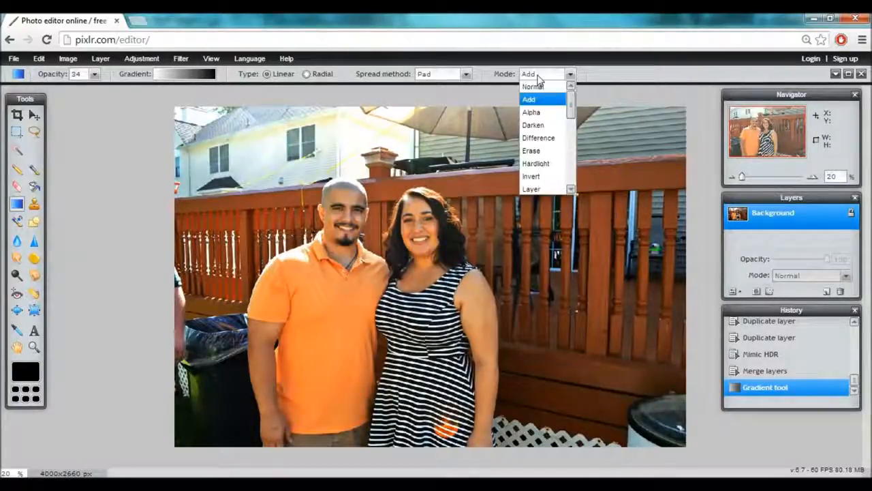
scroll(557, 157, "down", 3)
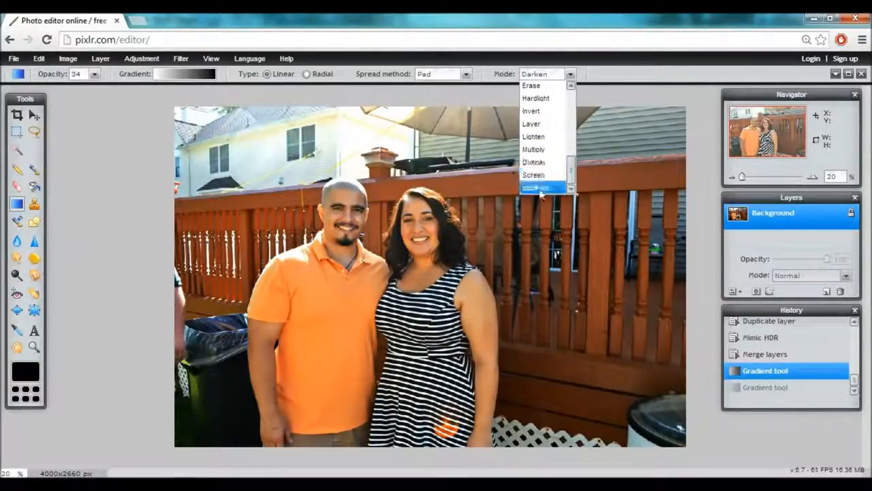
left_click(557, 186)
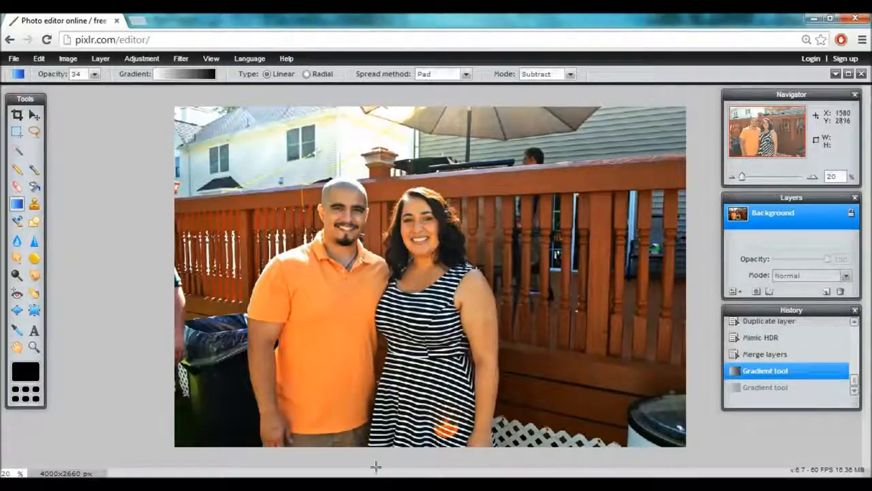
left_click_drag(375, 460, 378, 341)
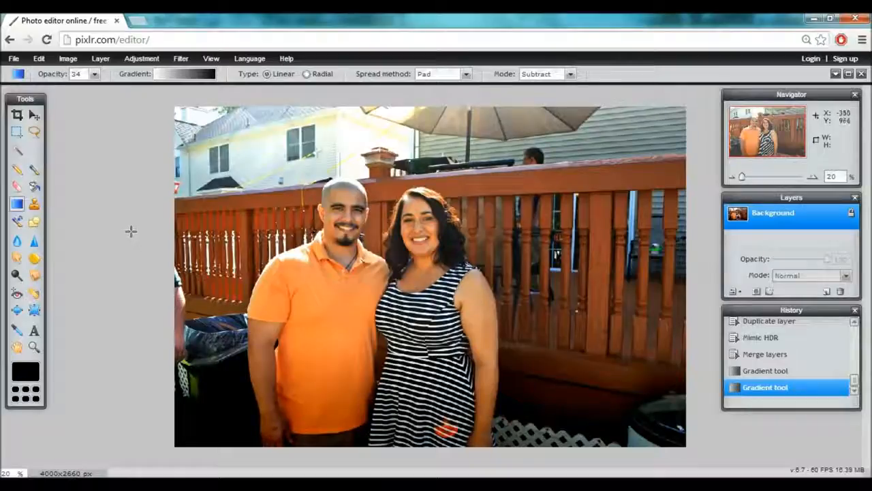
left_click_drag(175, 238, 266, 235)
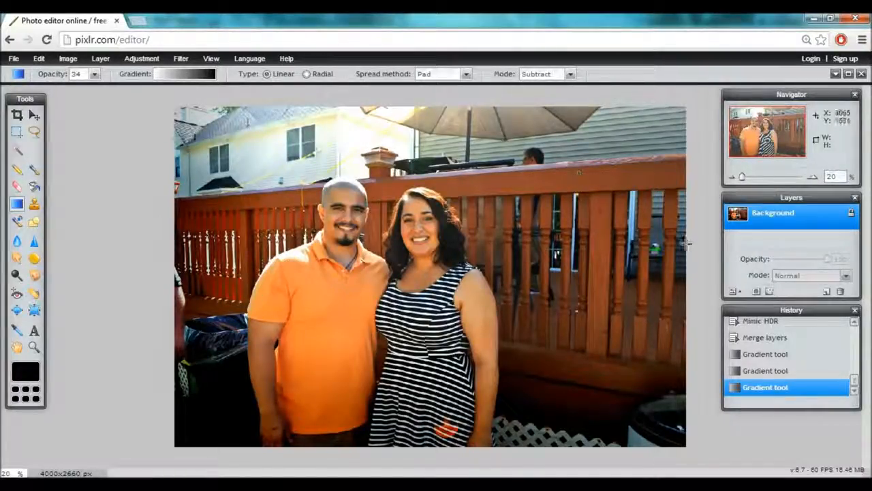
- Undo the last two gradients
key("ctrl+z")
key("ctrl+z")
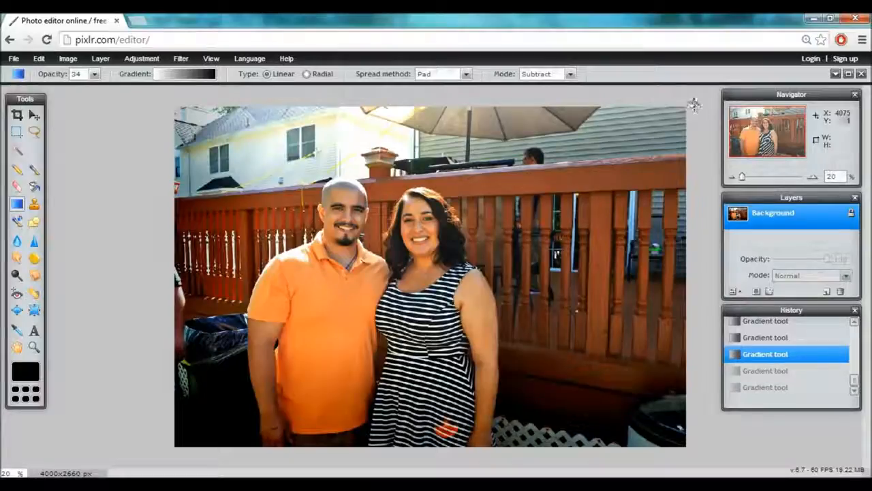
- Draw a Subtract gradient inward from the photo's upper-right corner, and with opacity 18 add more from the upper-left, top and right edges
left_click_drag(654, 143, 537, 189)
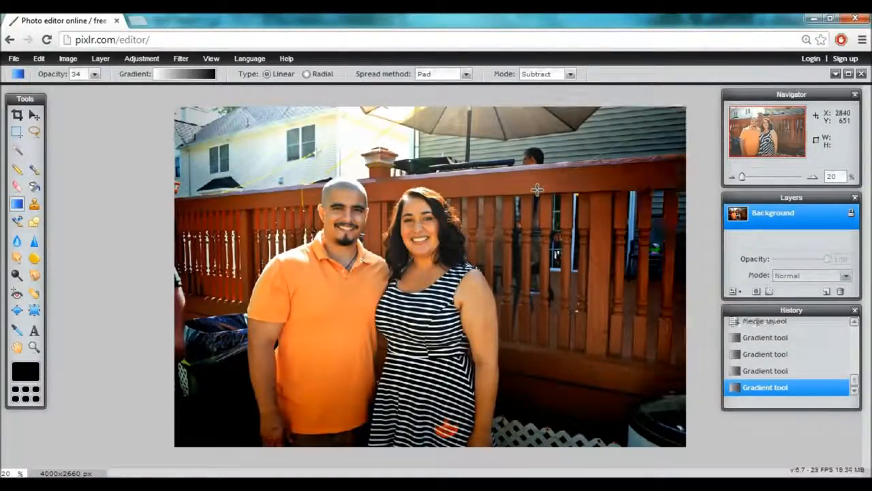
left_click(94, 79)
left_click_drag(54, 86, 45, 86)
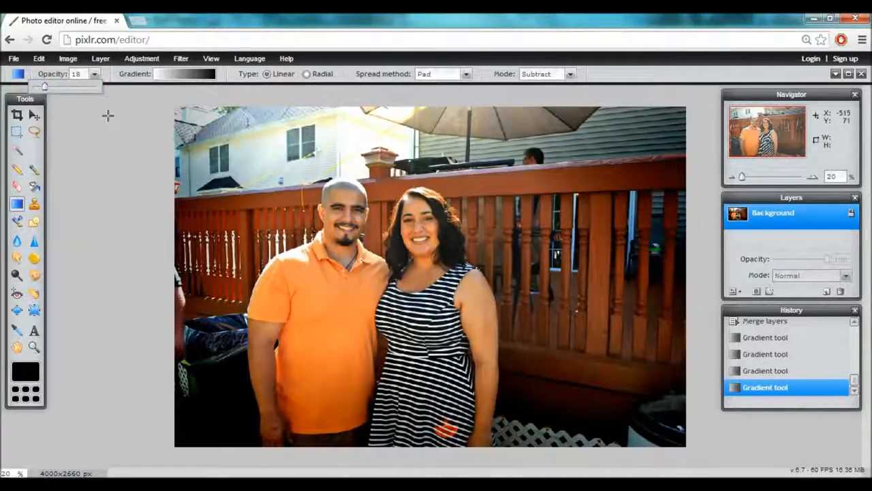
left_click_drag(245, 161, 287, 186)
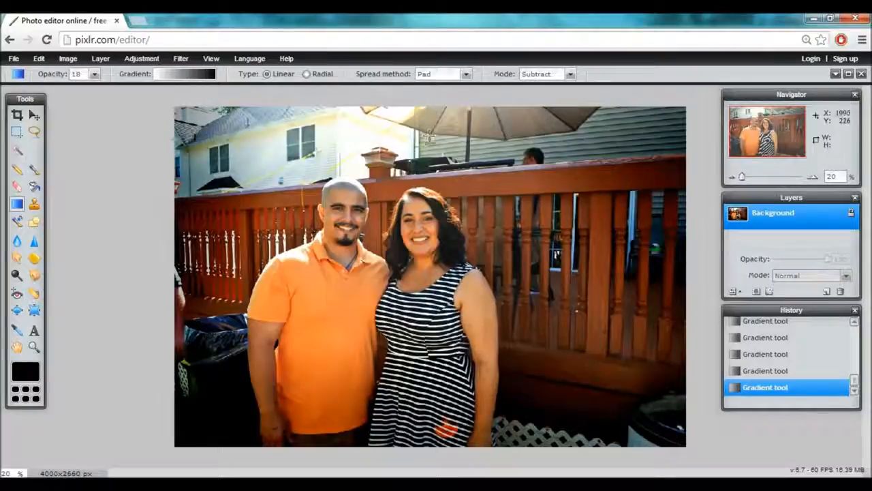
left_click_drag(434, 165, 434, 170)
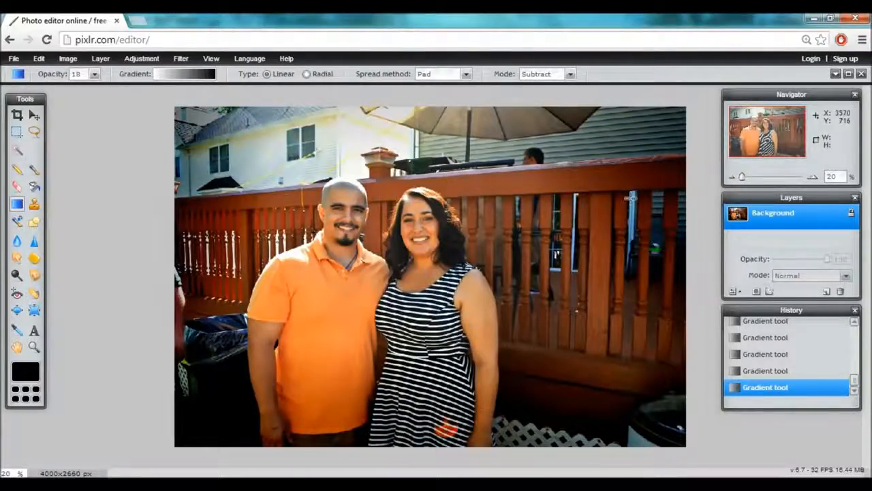
left_click_drag(714, 293, 497, 292)
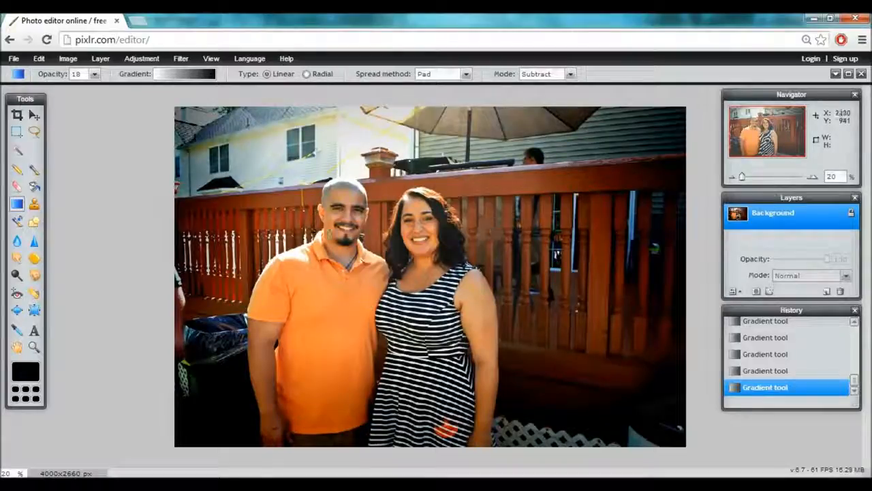
- Draw a Radial gradient in Subtract mode outward from between the couple's heads, and set the gradient type back to Linear
key("ctrl+plus")
key("ctrl+plus")
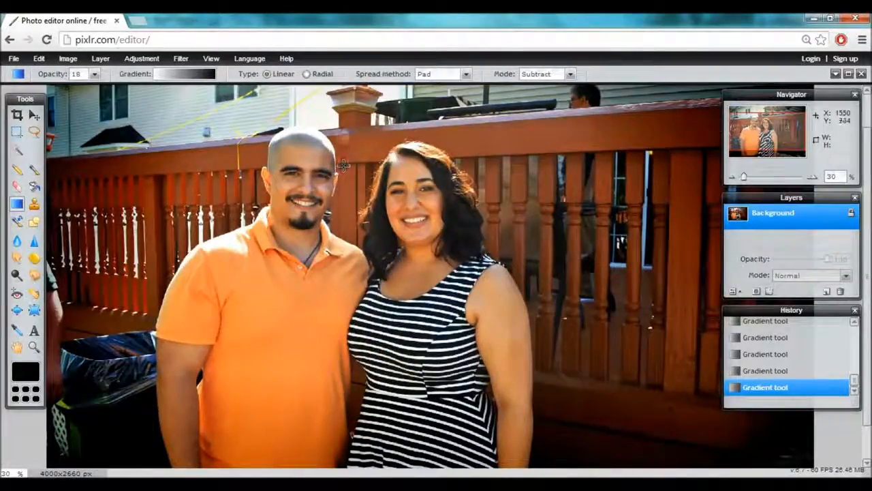
key("ctrl+minus")
key("ctrl+minus")
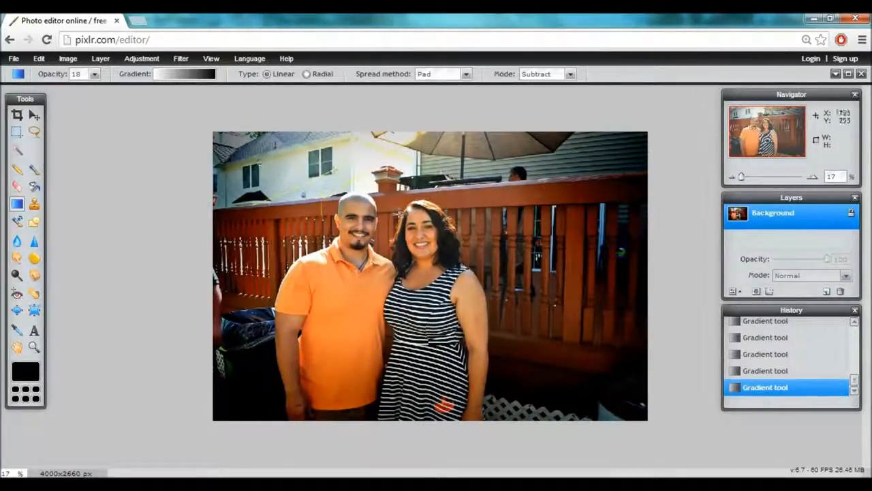
left_click(551, 77)
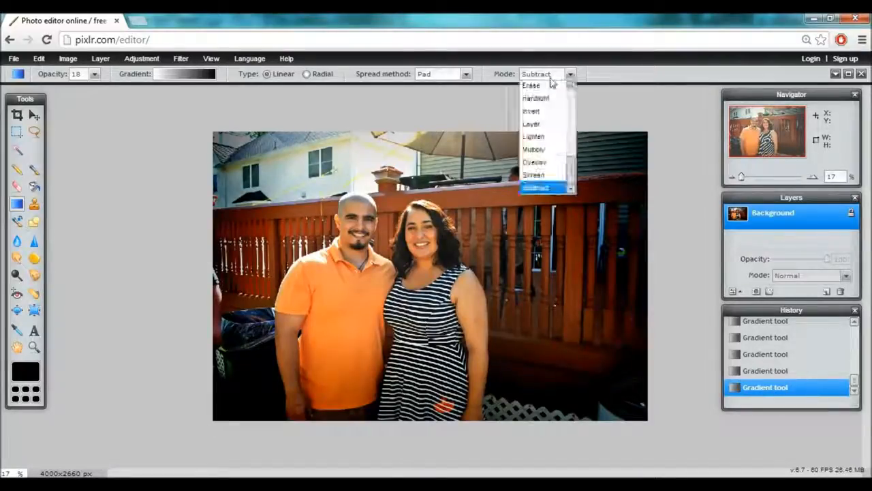
left_click(551, 77)
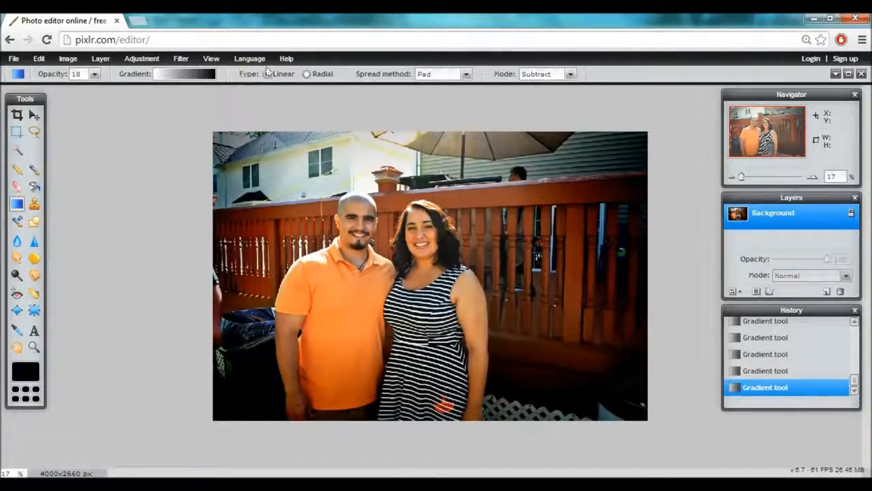
left_click(306, 74)
left_click_drag(393, 244, 495, 334)
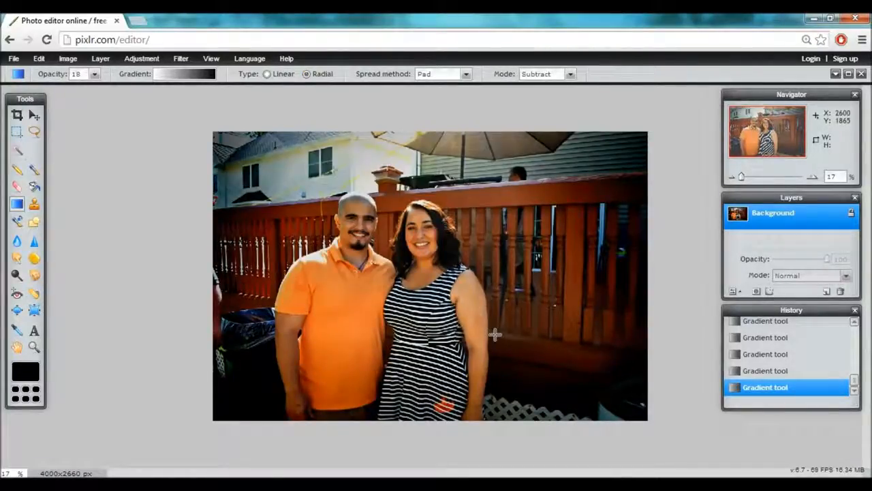
left_click(266, 74)
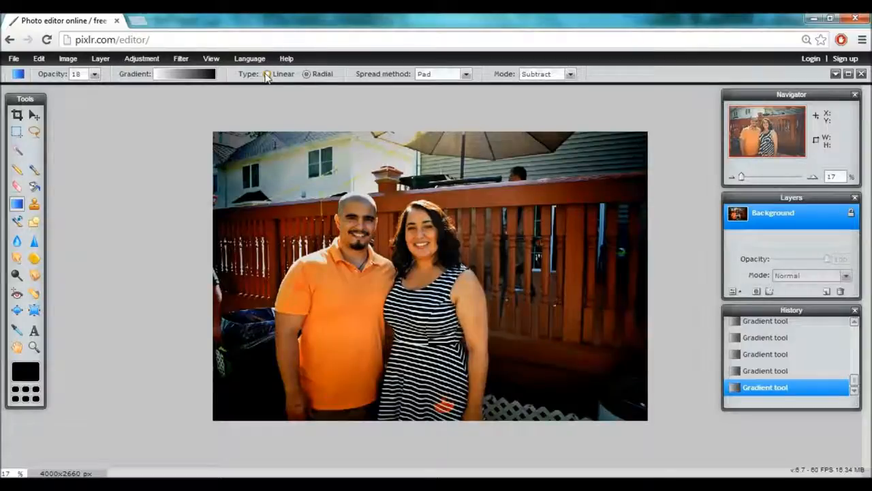
left_click(179, 75)
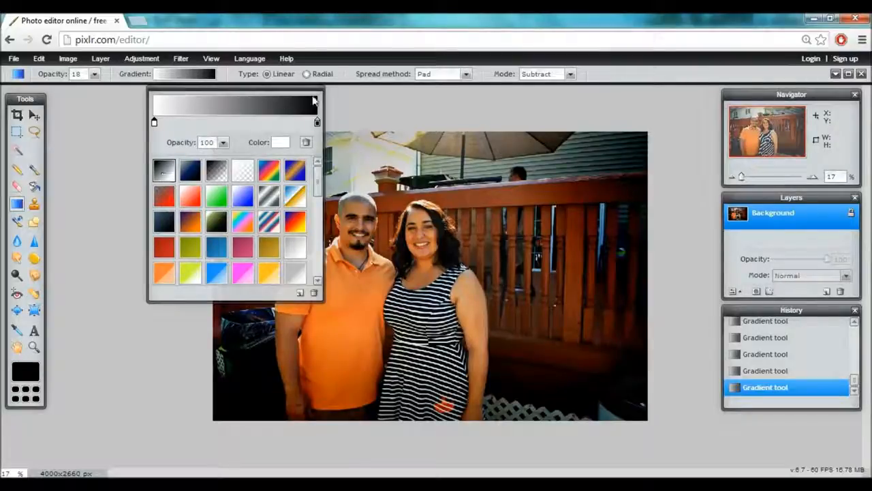
left_click(343, 101)
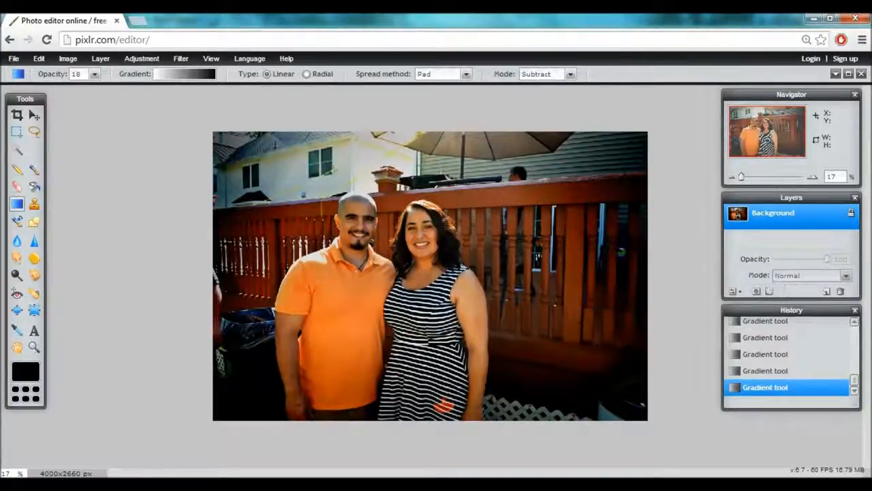
left_click(181, 58)
left_click(179, 58)
left_click(143, 59)
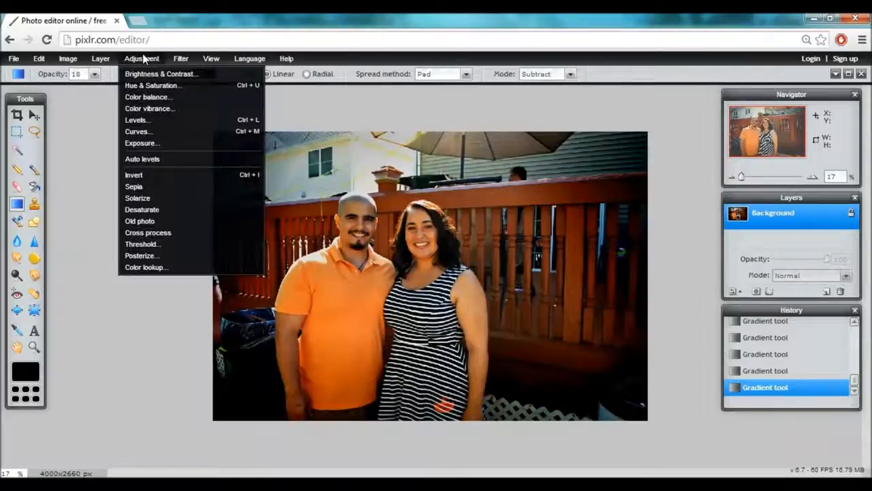
left_click(143, 59)
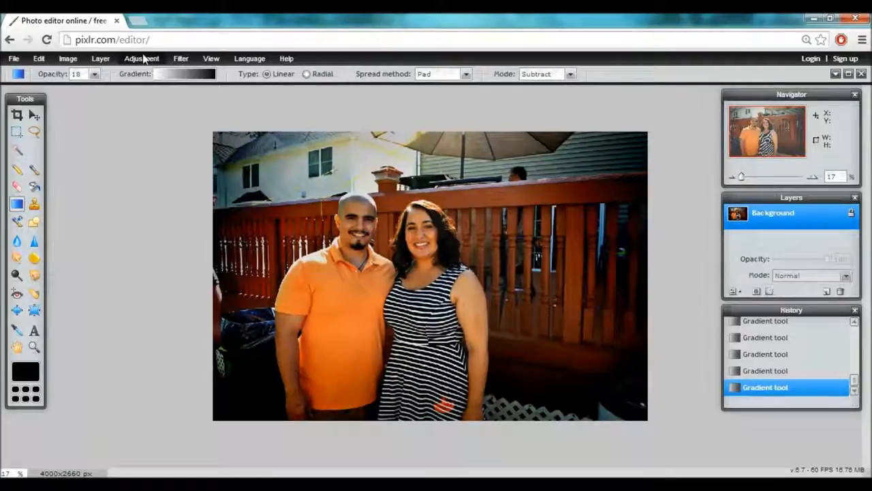
left_click(102, 60)
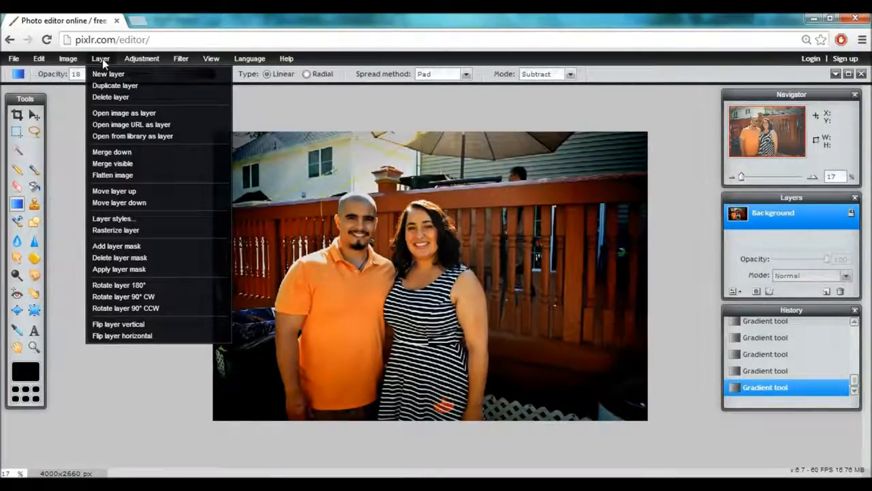
left_click(102, 59)
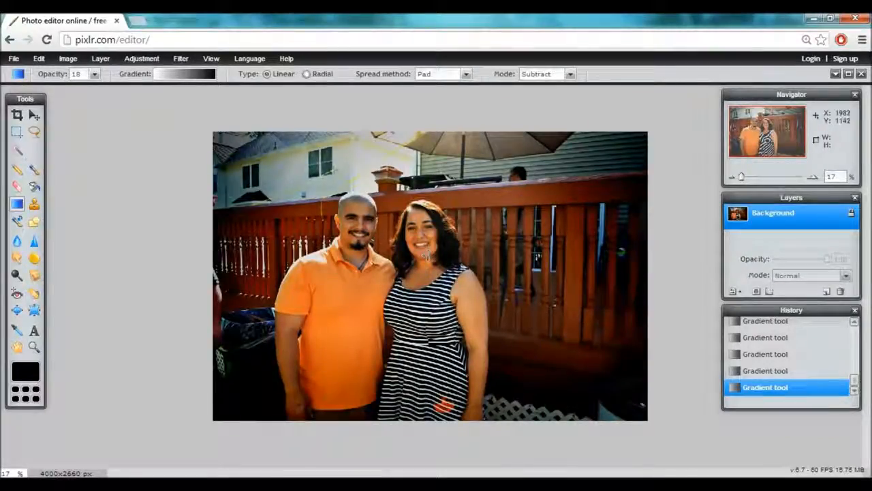
scroll(417, 242, "down", 2)
scroll(417, 242, "up", 3)
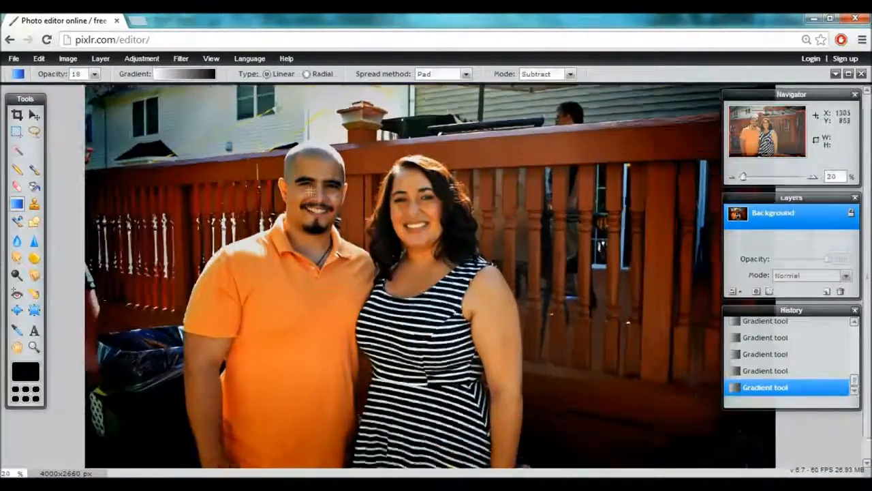
scroll(310, 193, "down", 2)
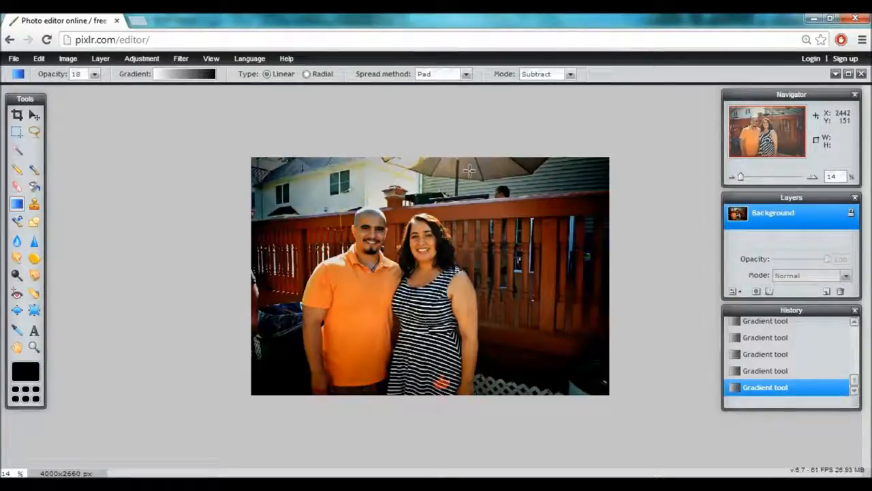
left_click(578, 210)
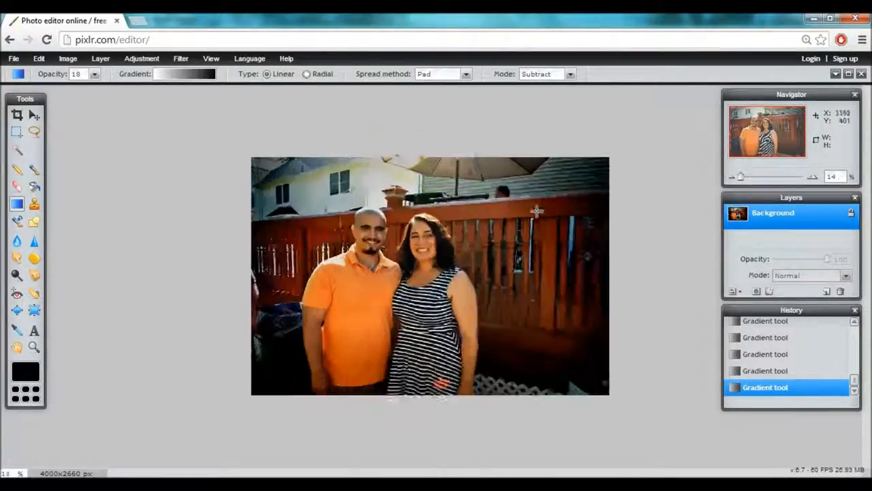
scroll(536, 210, "up", 1)
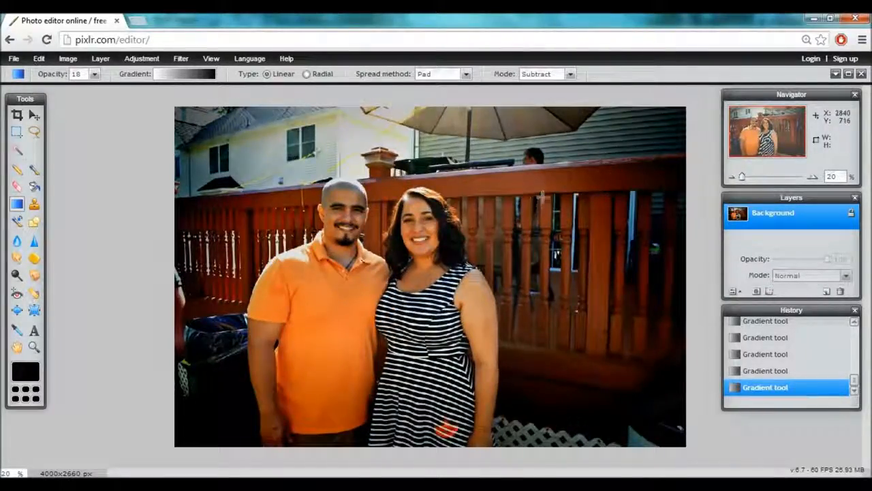